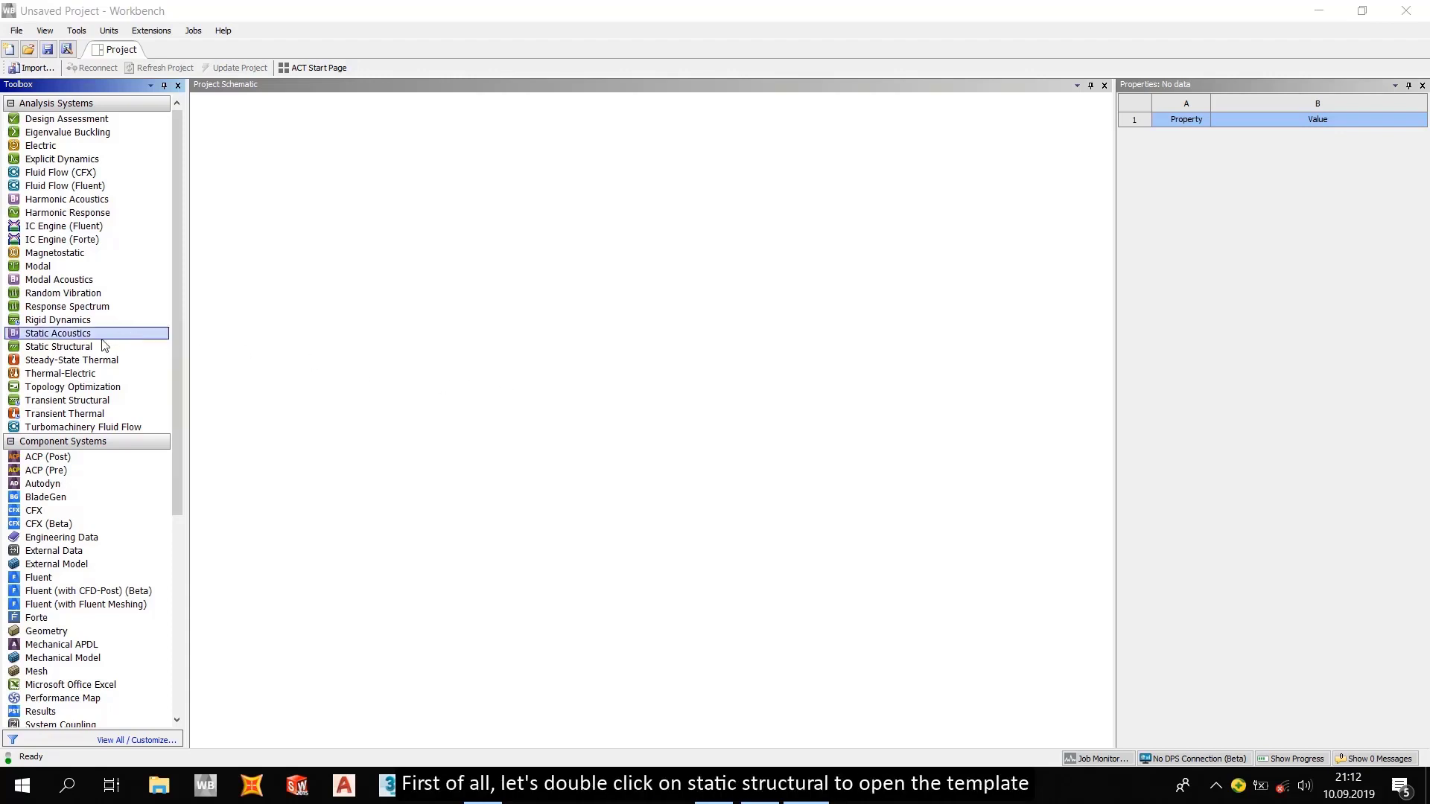
Step: Add a Static Structural system from the Toolbox and select its Engineering Data cell
double_click(75, 348)
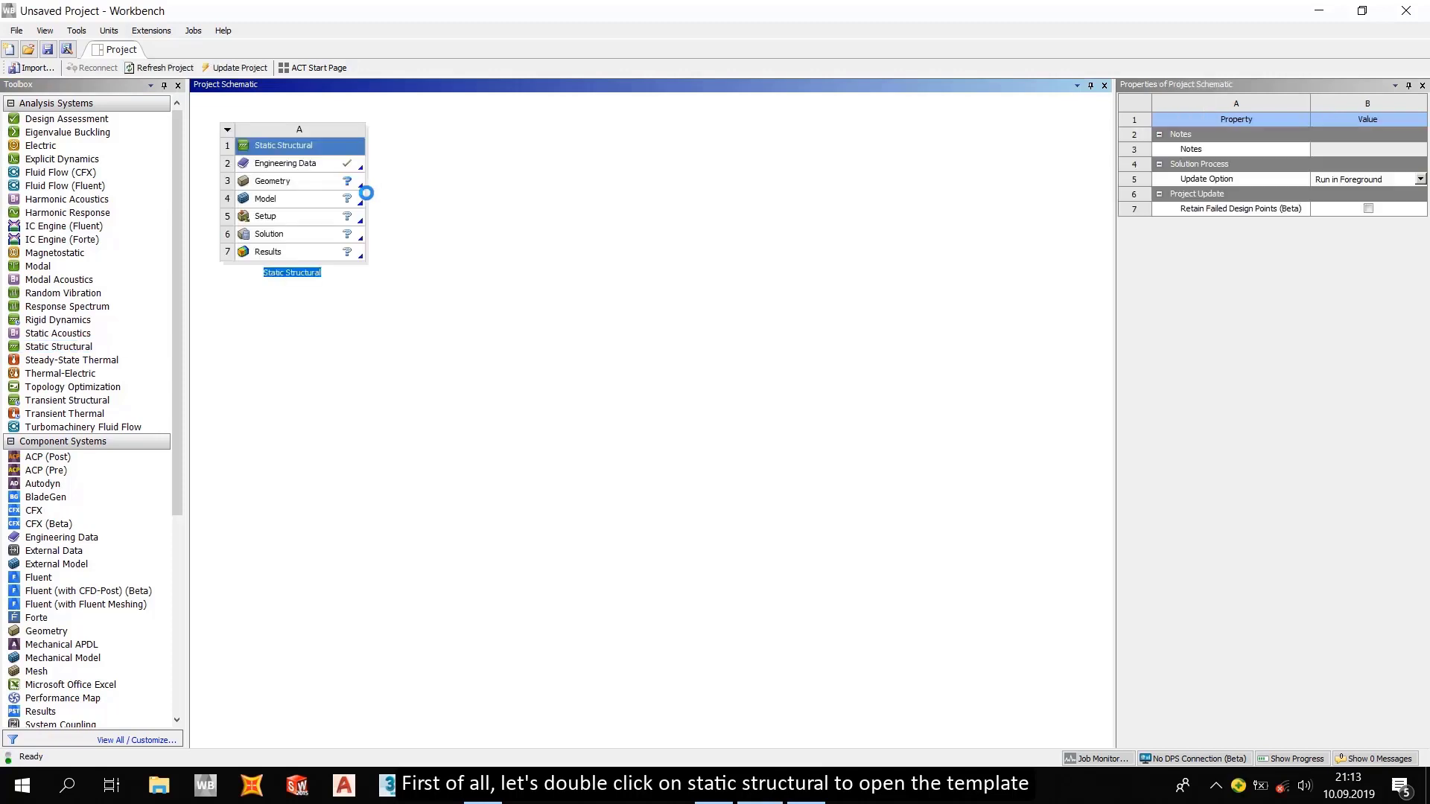
left_click(312, 164)
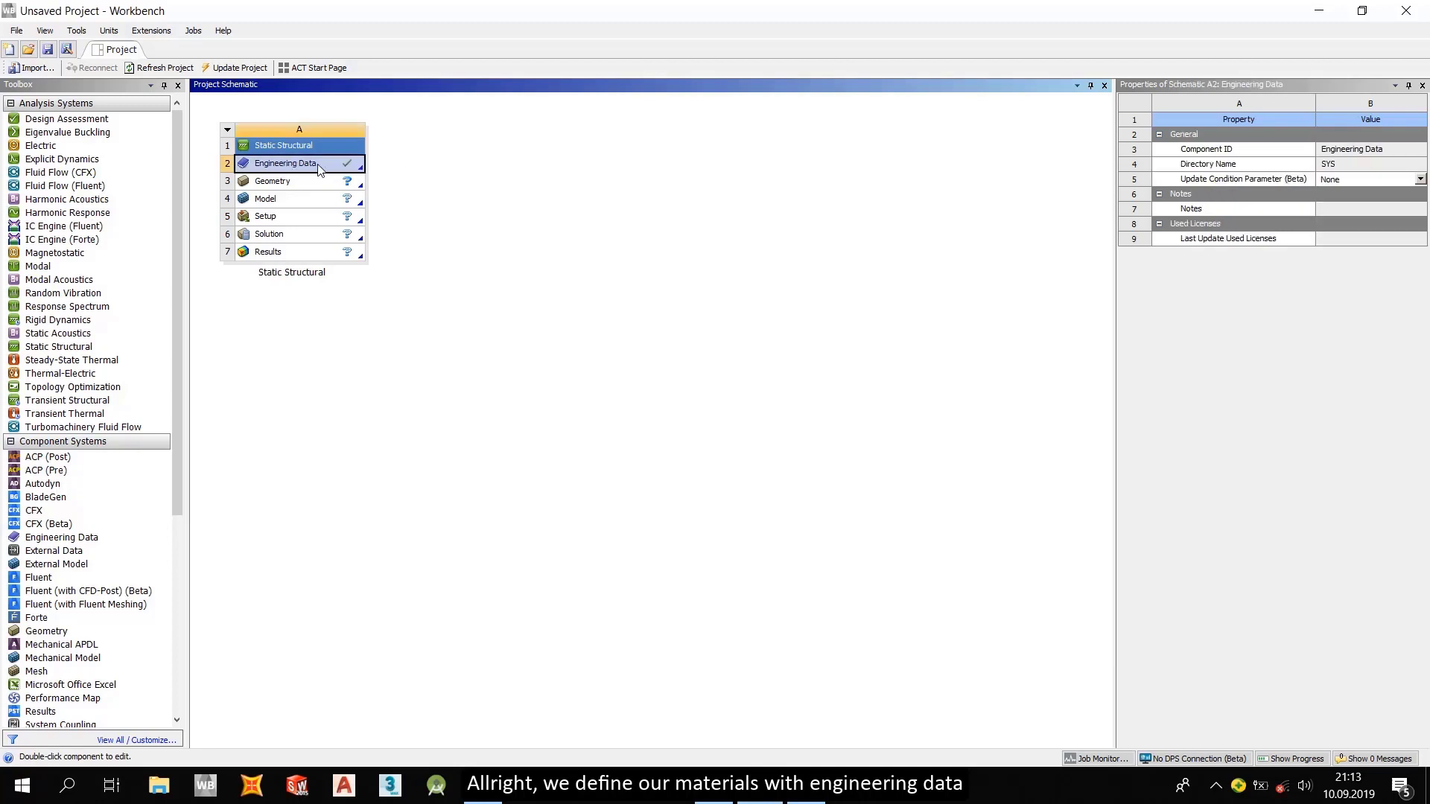
double_click(276, 165)
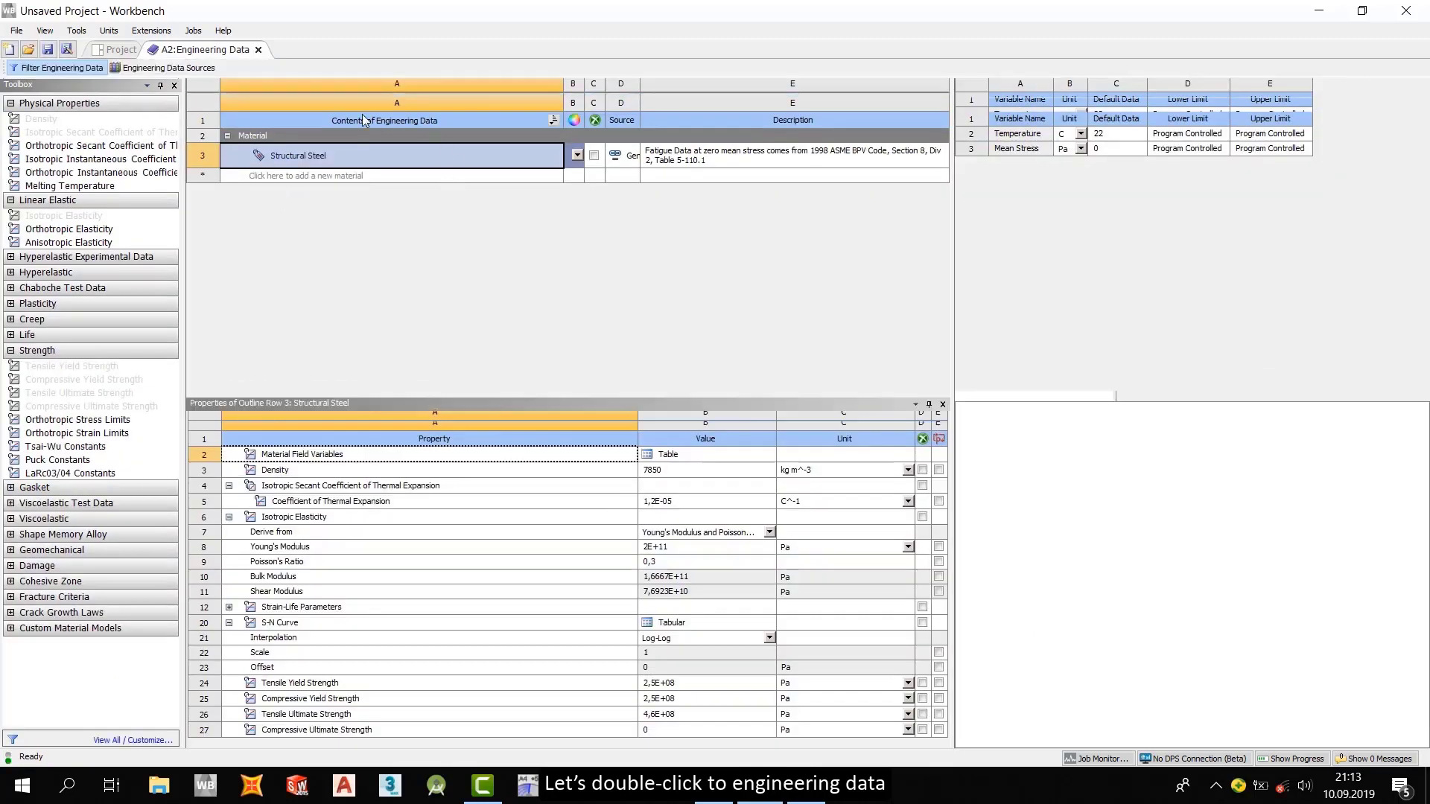
left_click(116, 49)
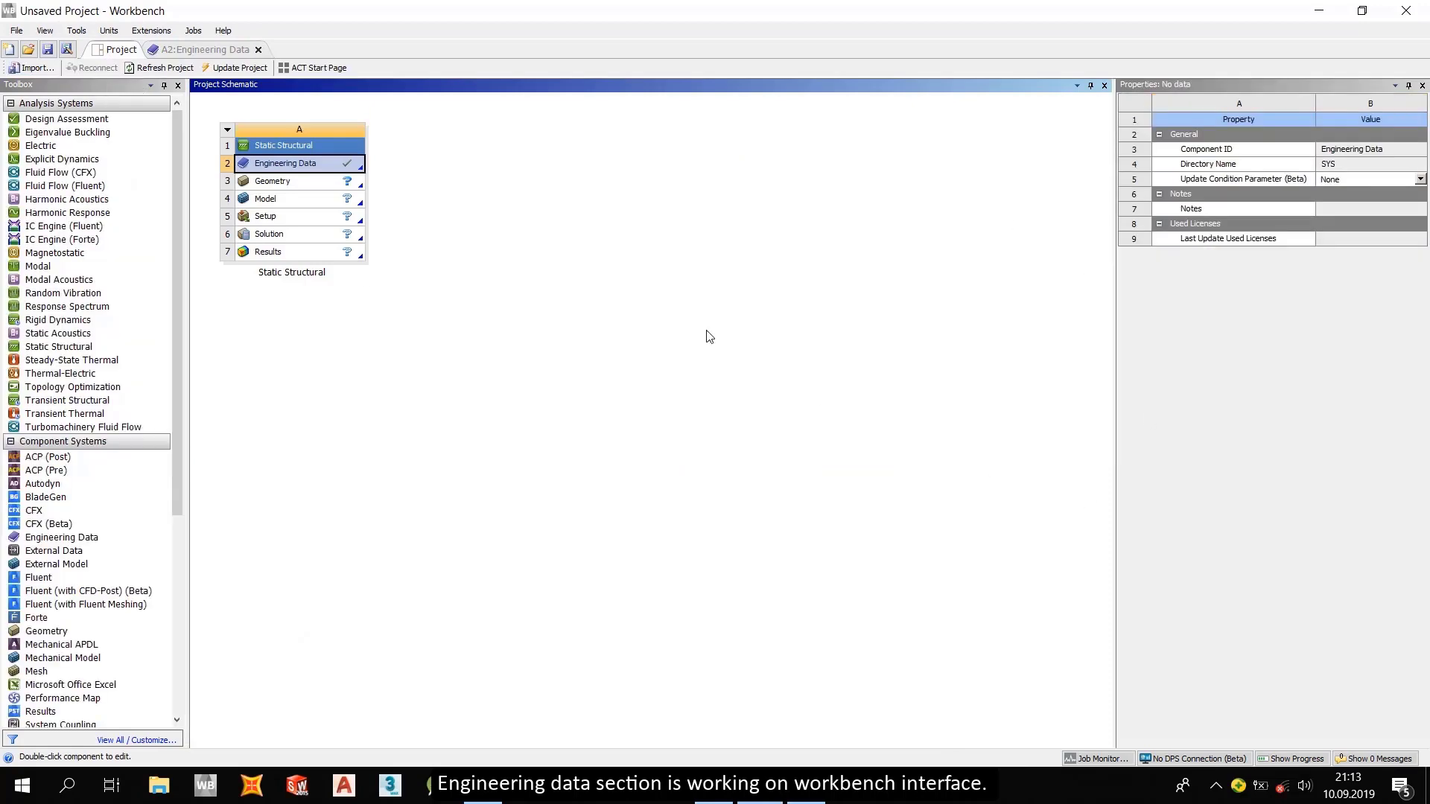
left_click(184, 51)
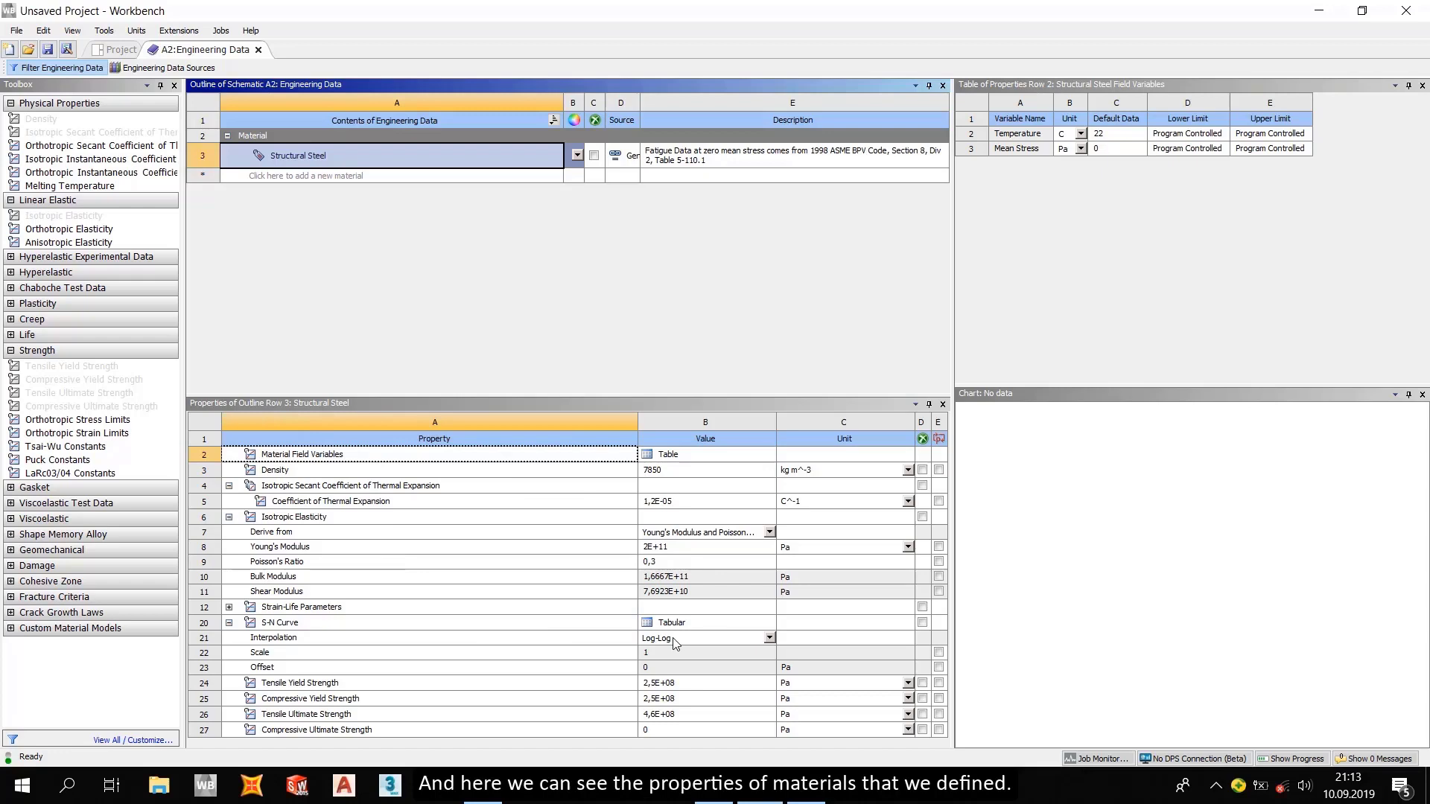
left_click(303, 551)
left_click(304, 564)
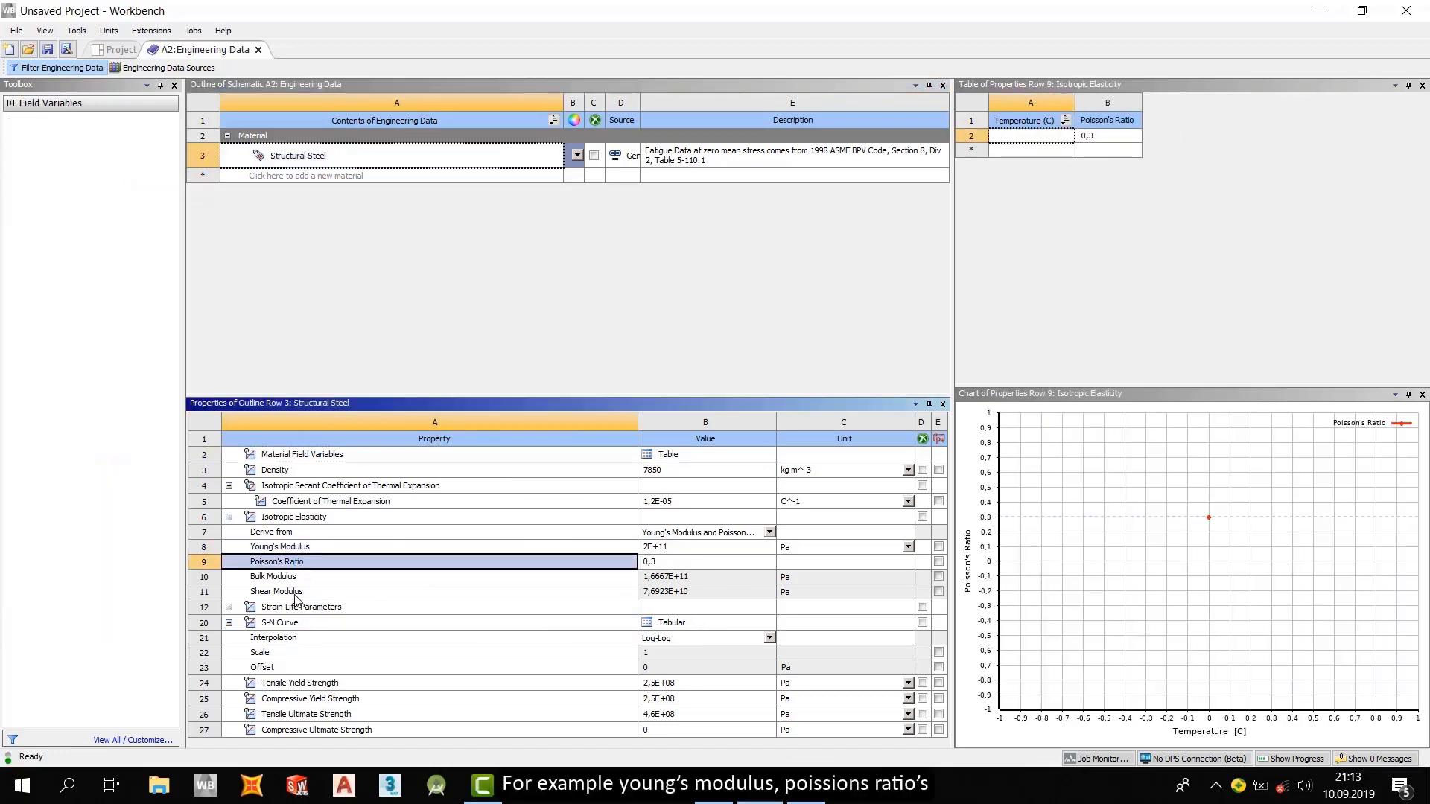
left_click(322, 683)
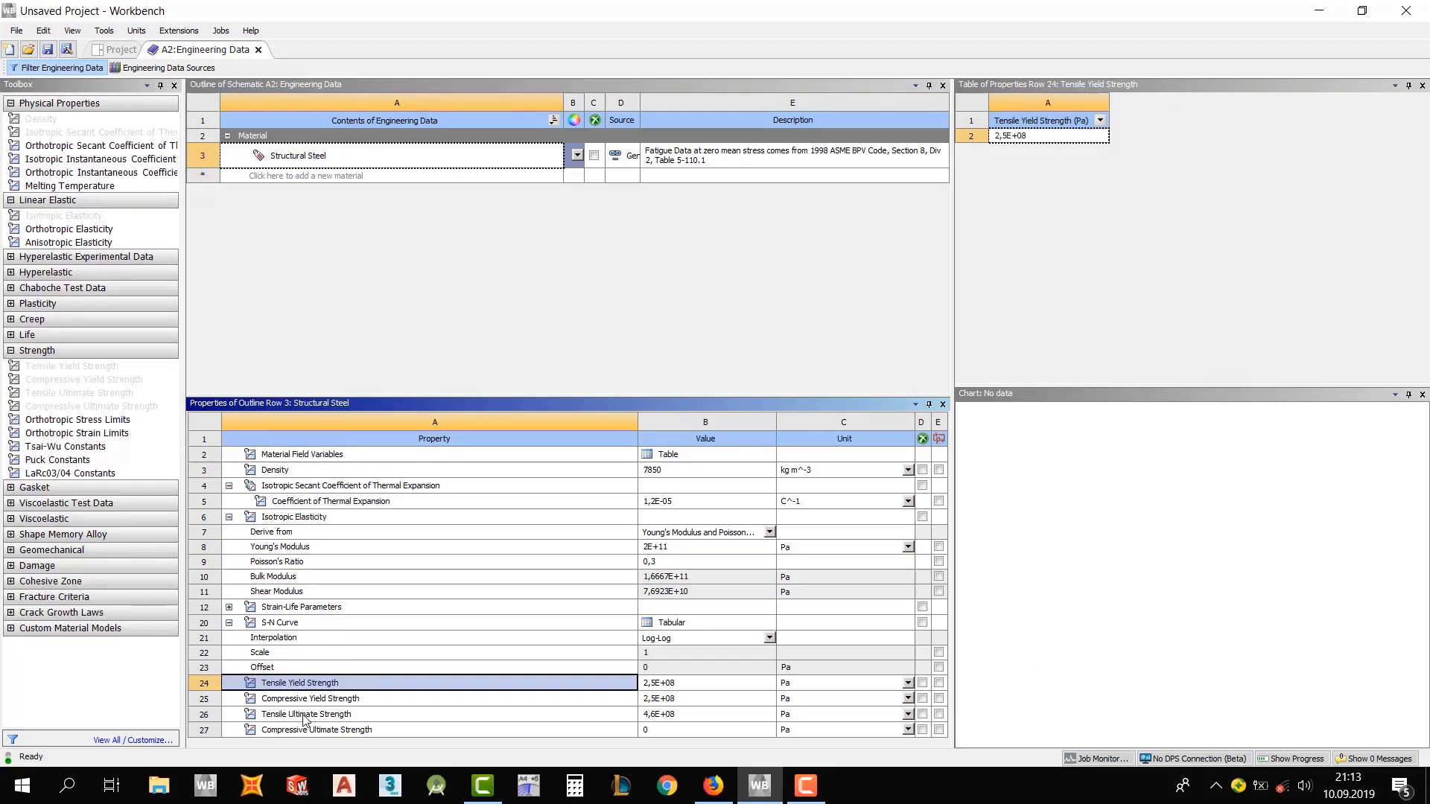
left_click(303, 715)
left_click(327, 699)
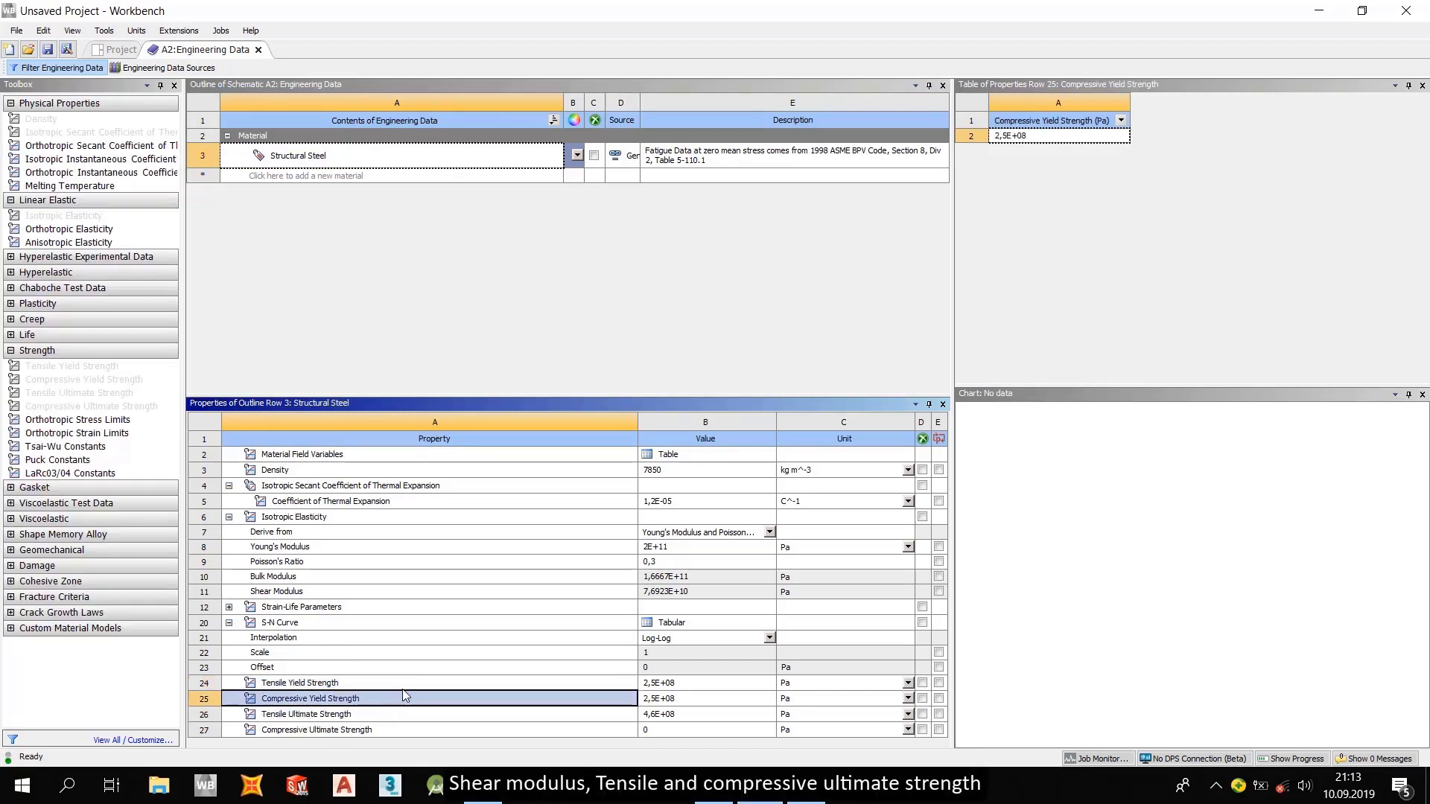
left_click(377, 290)
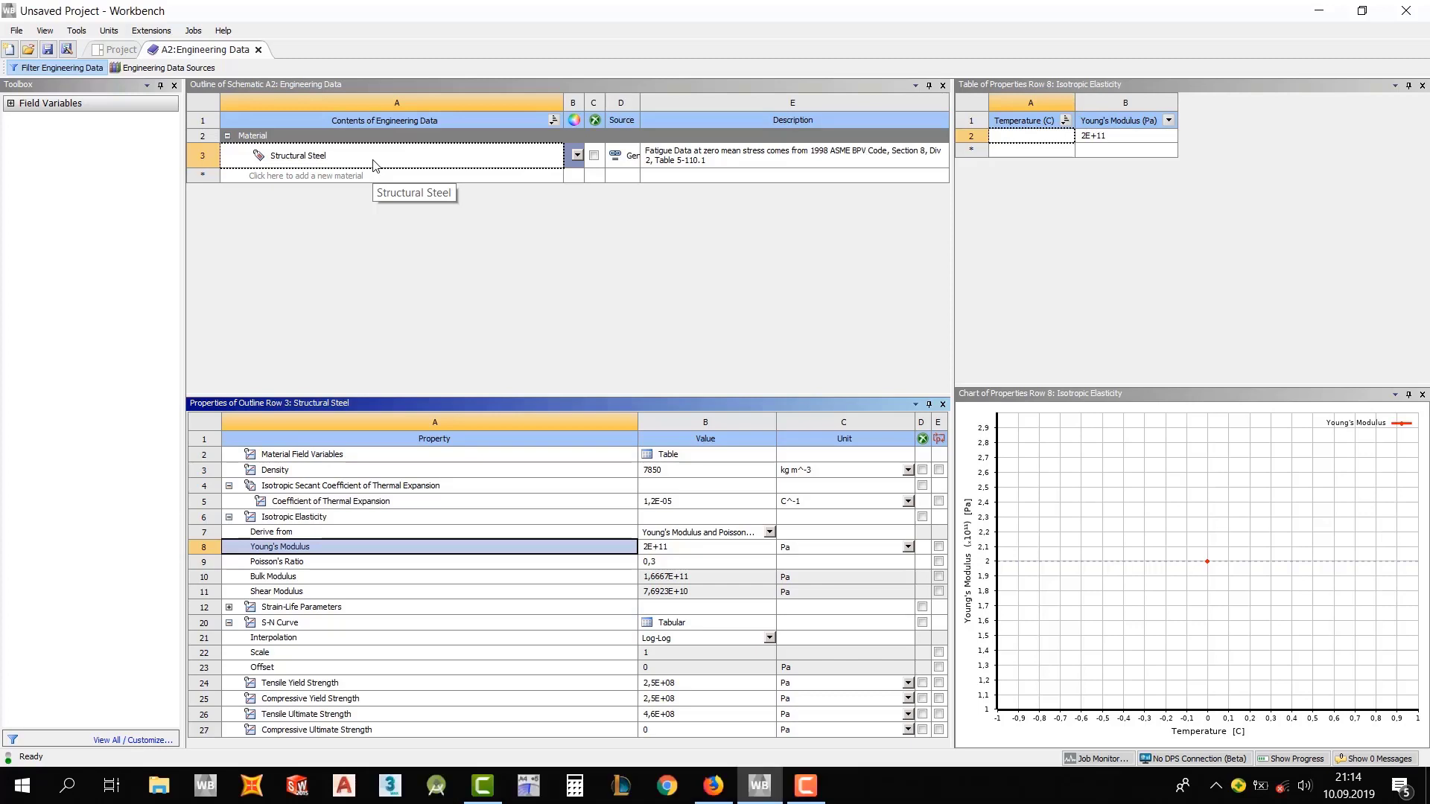
left_click(375, 166)
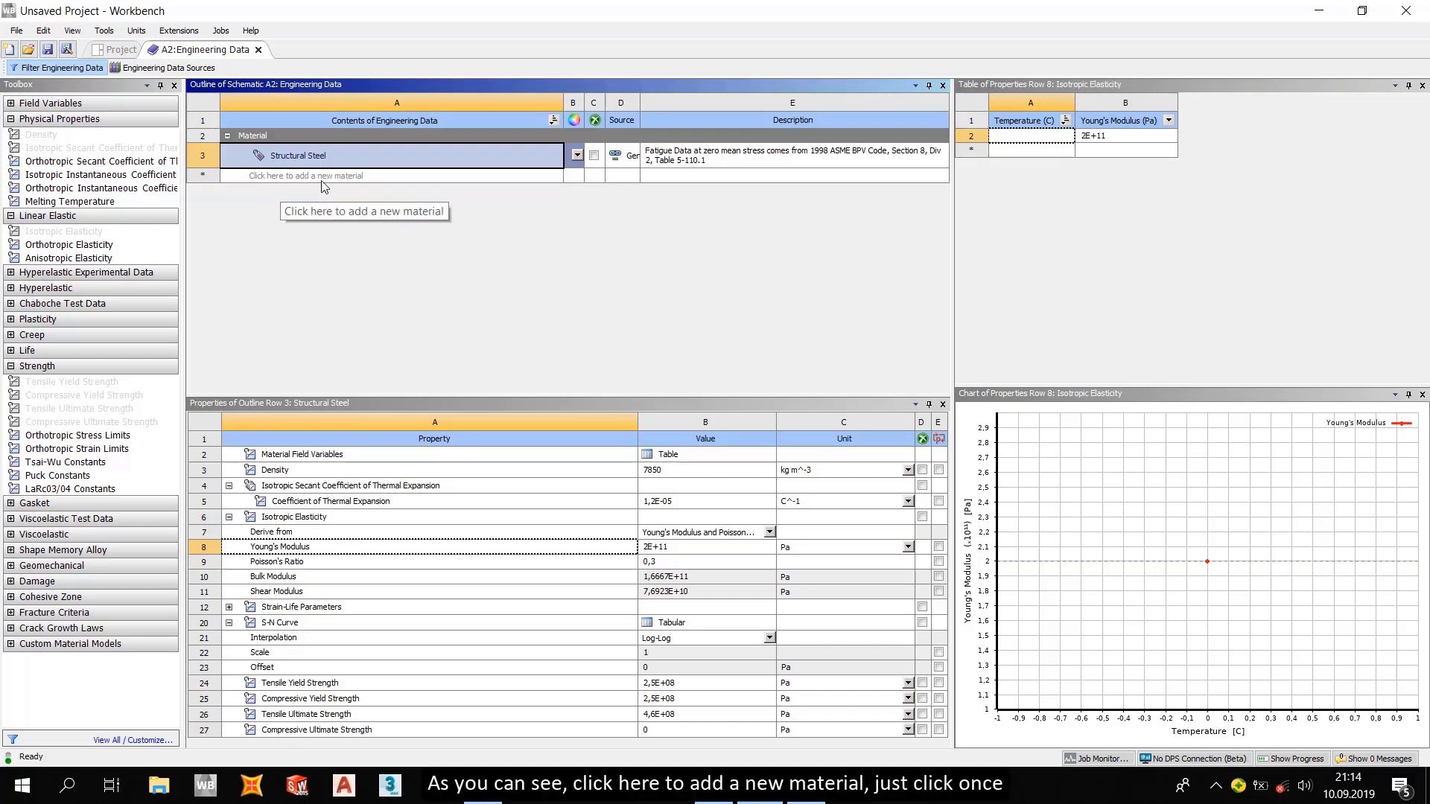
Step: Create a material named Malzeme_1 in the Engineering Data outline
left_click(353, 177)
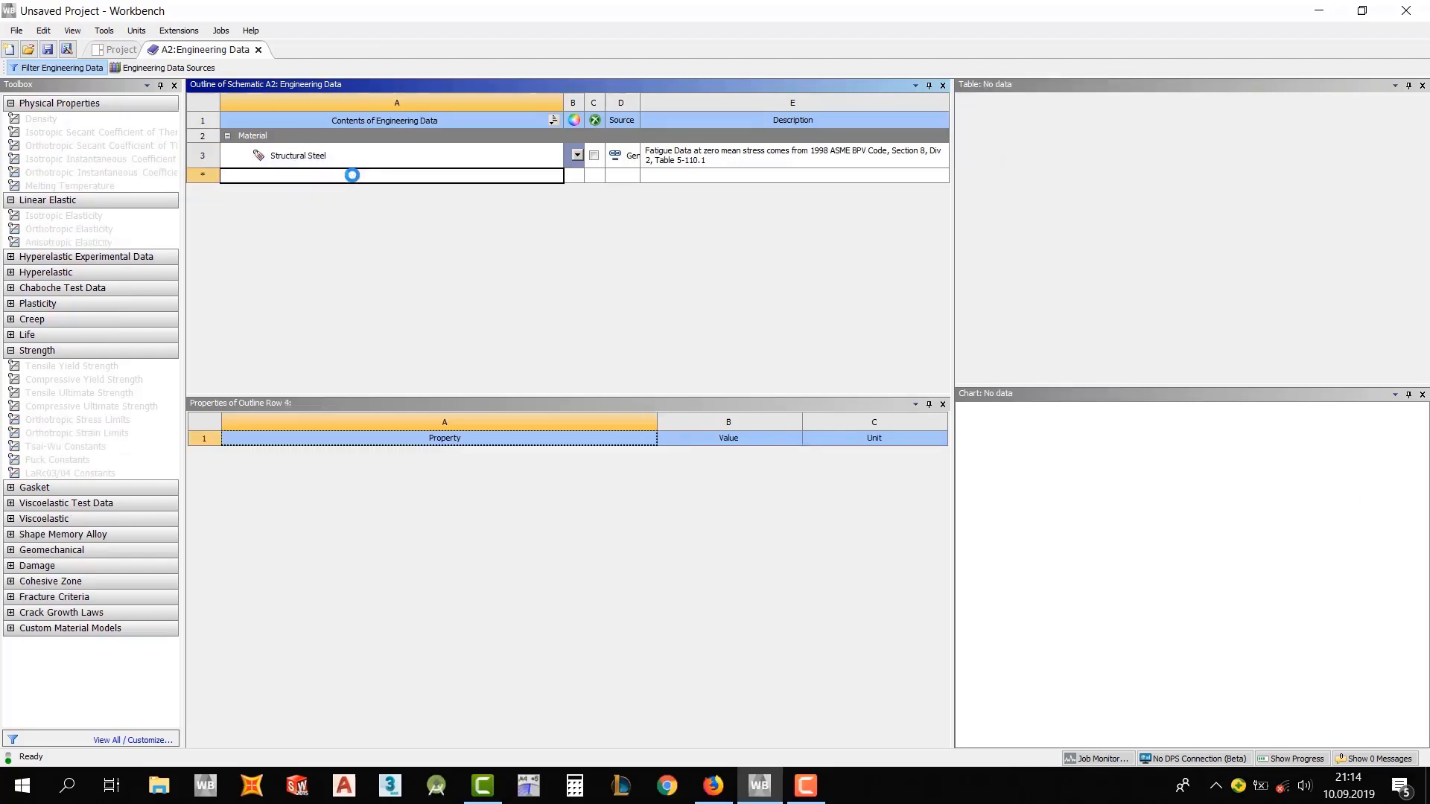
type("Malzem")
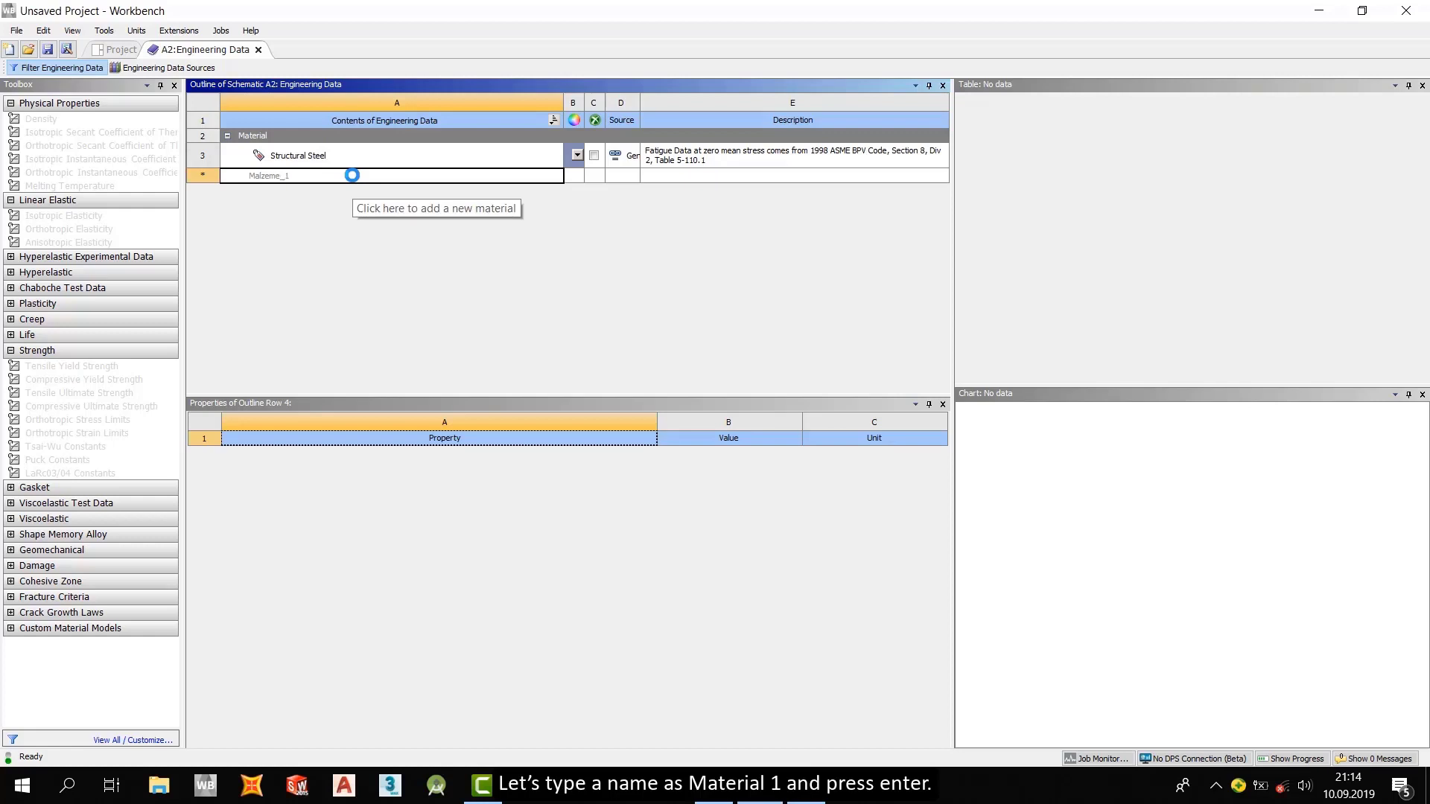
type("e_1")
key("Return")
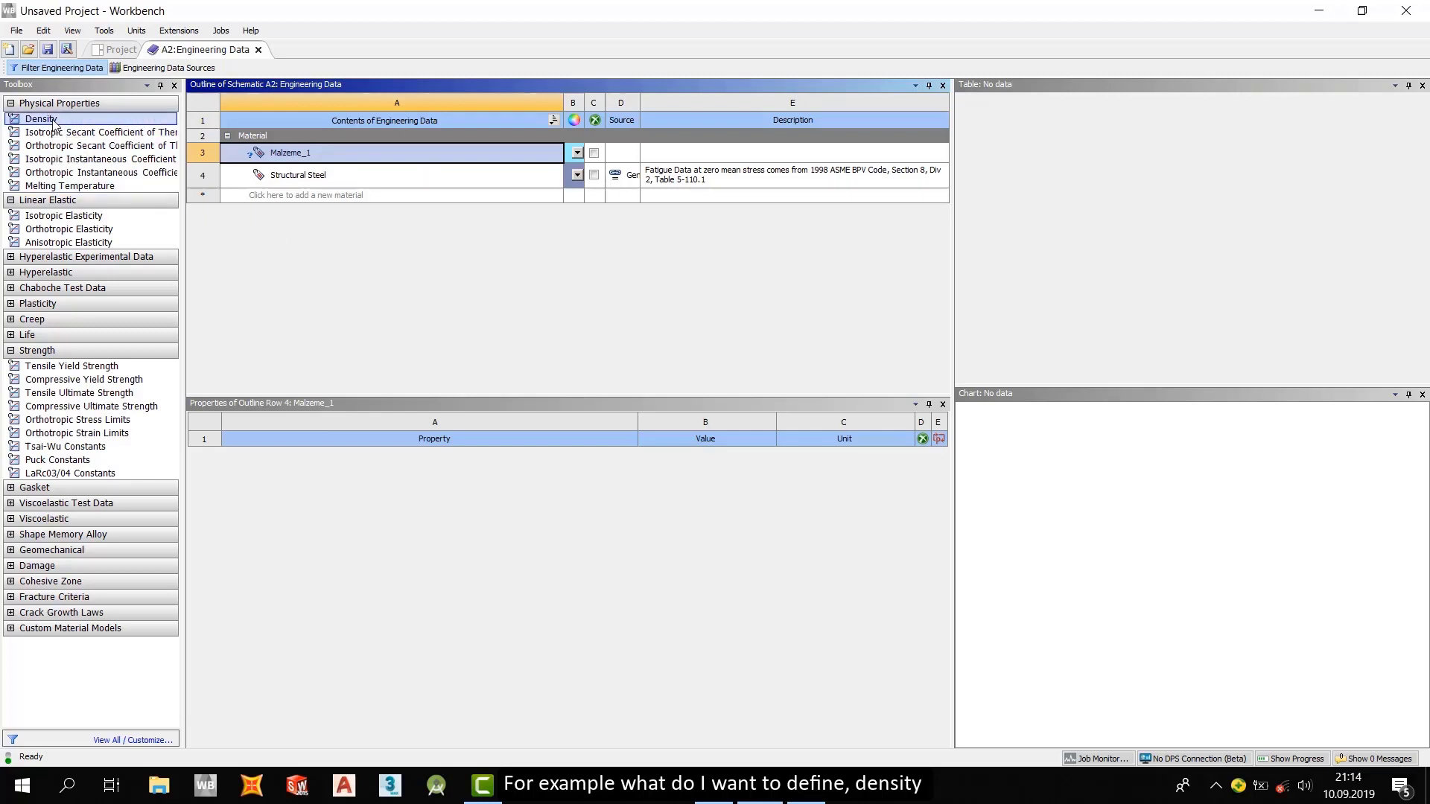
Step: Drag Density, Isotropic Elasticity, and tensile and compressive strength properties onto Malzeme_1
left_click_drag(43, 123, 358, 157)
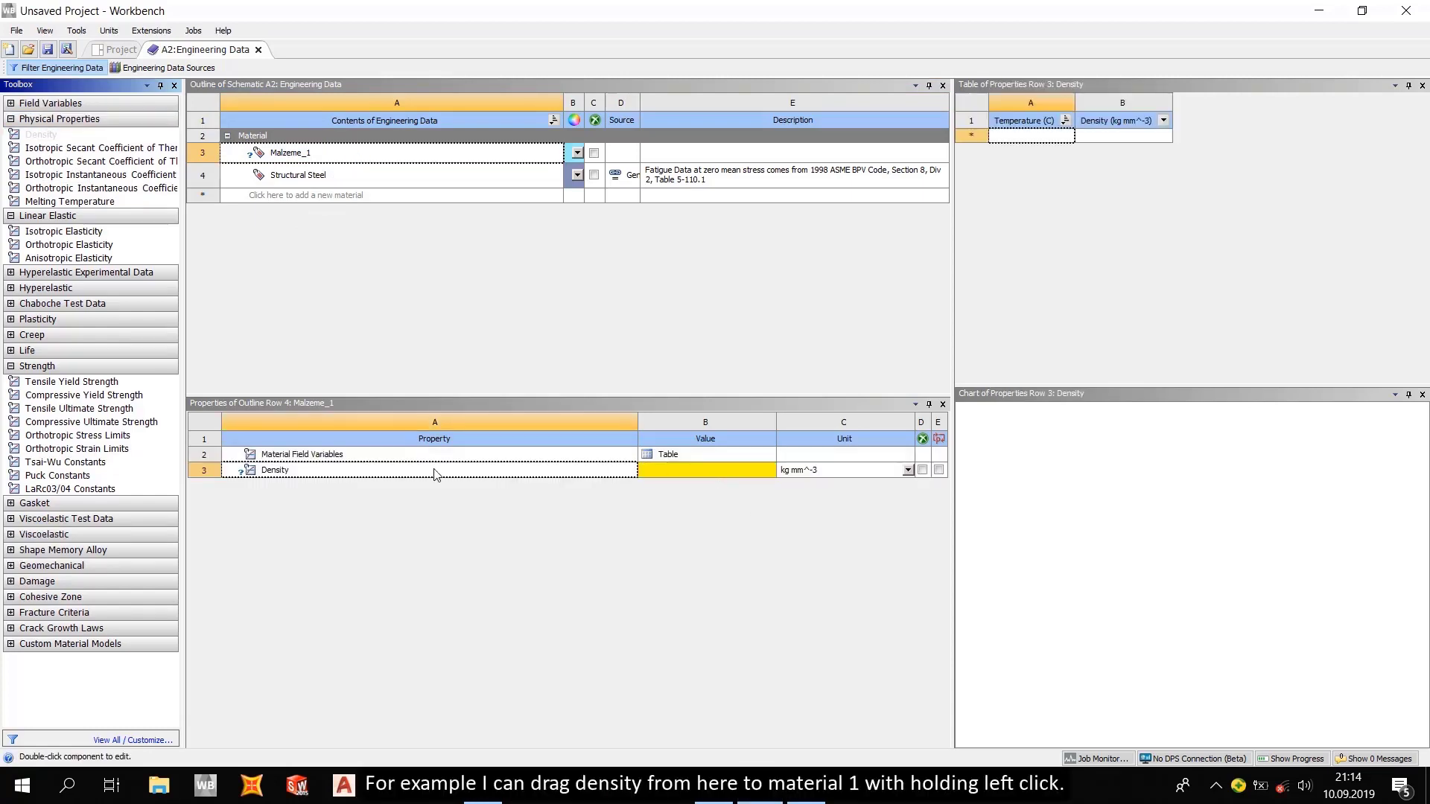
left_click(688, 471)
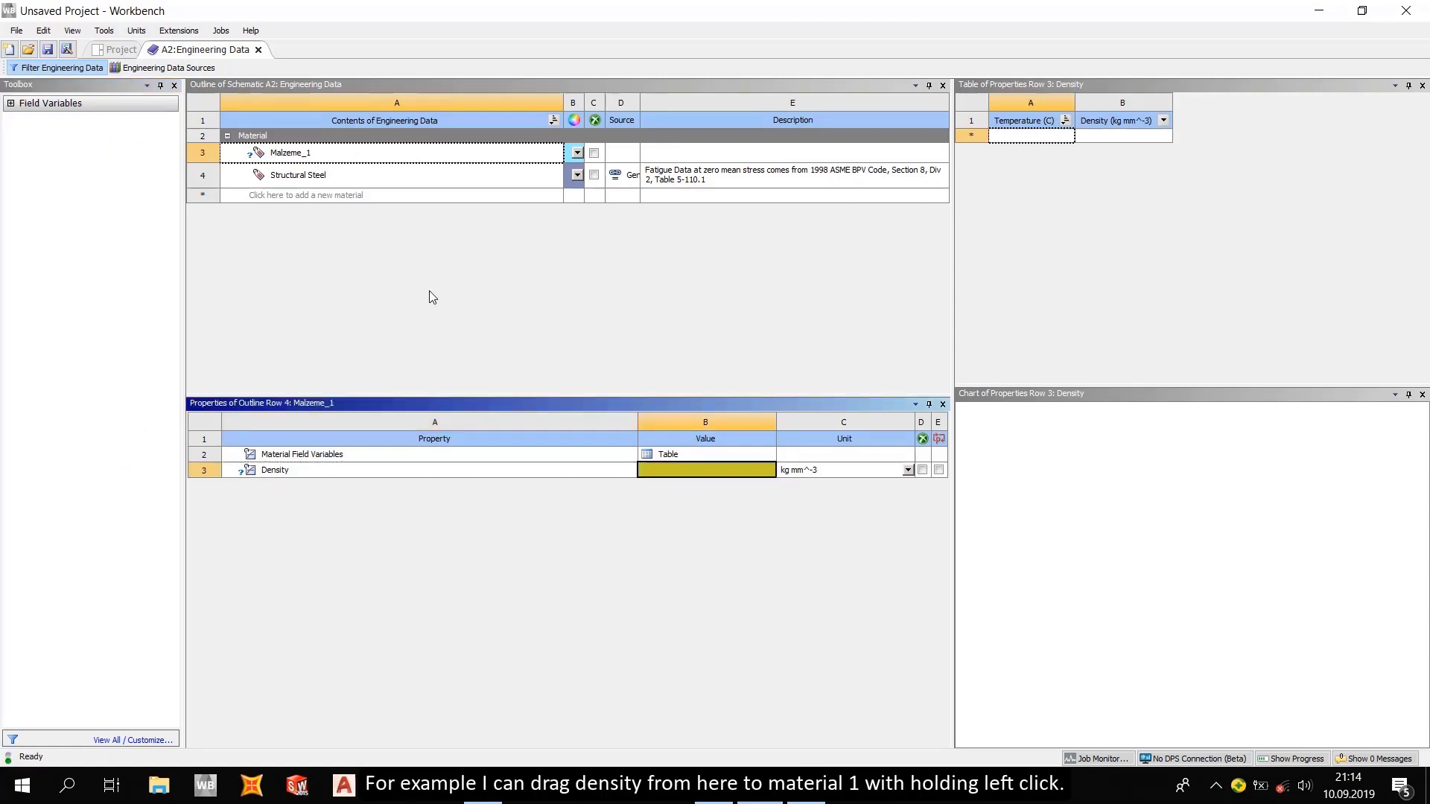
left_click(289, 160)
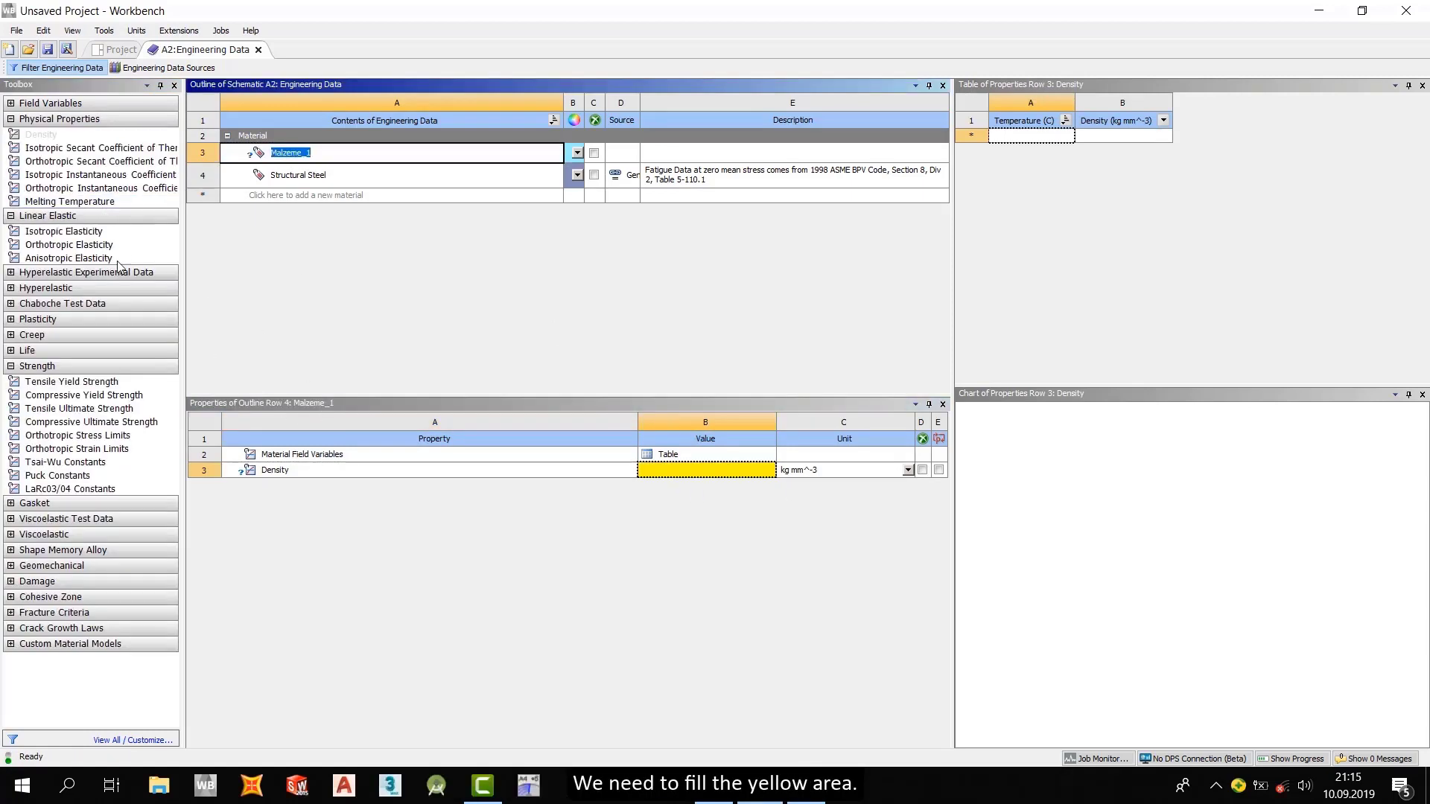
left_click_drag(90, 232, 295, 153)
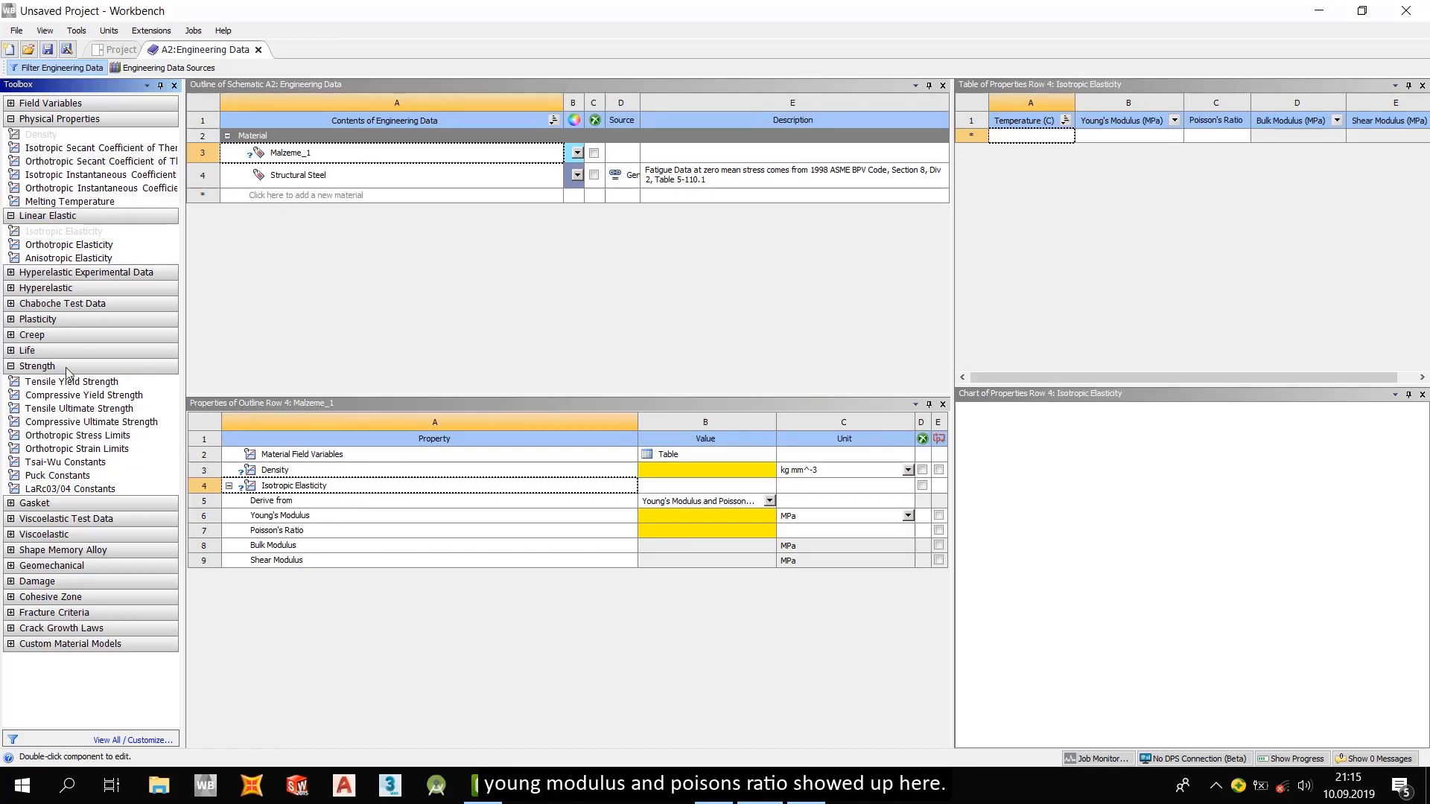
left_click_drag(68, 383, 313, 551)
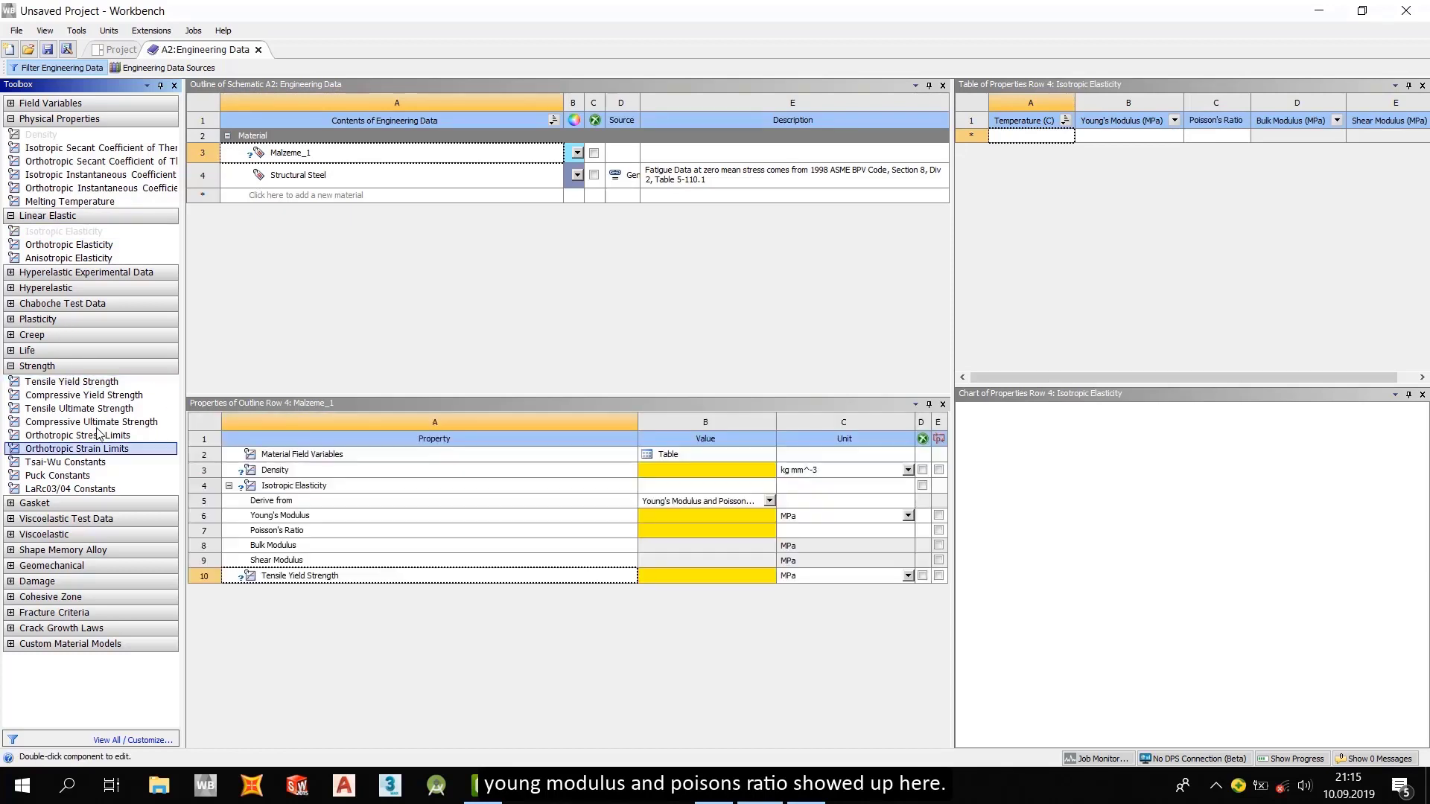
left_click_drag(73, 393, 285, 156)
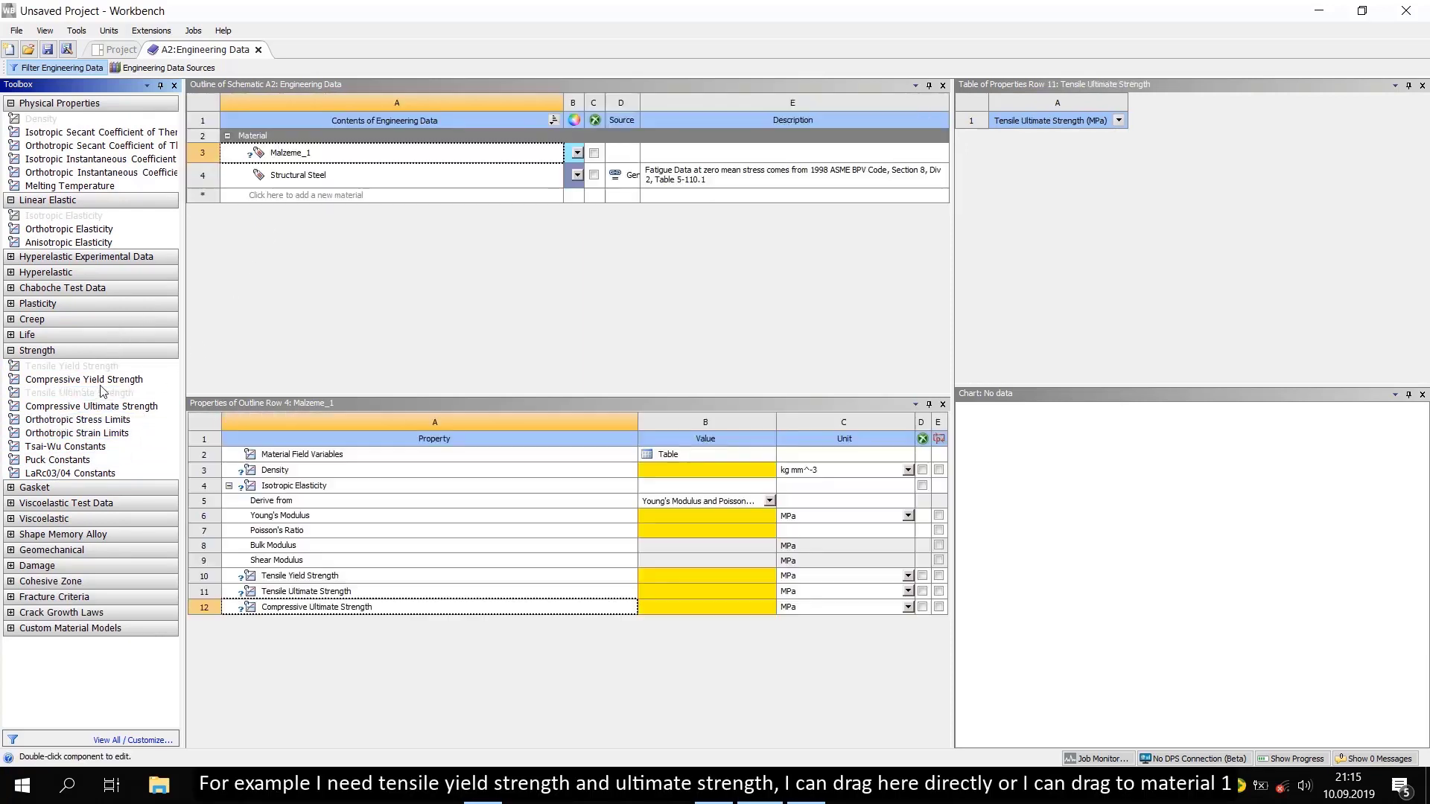
left_click_drag(88, 384, 278, 158)
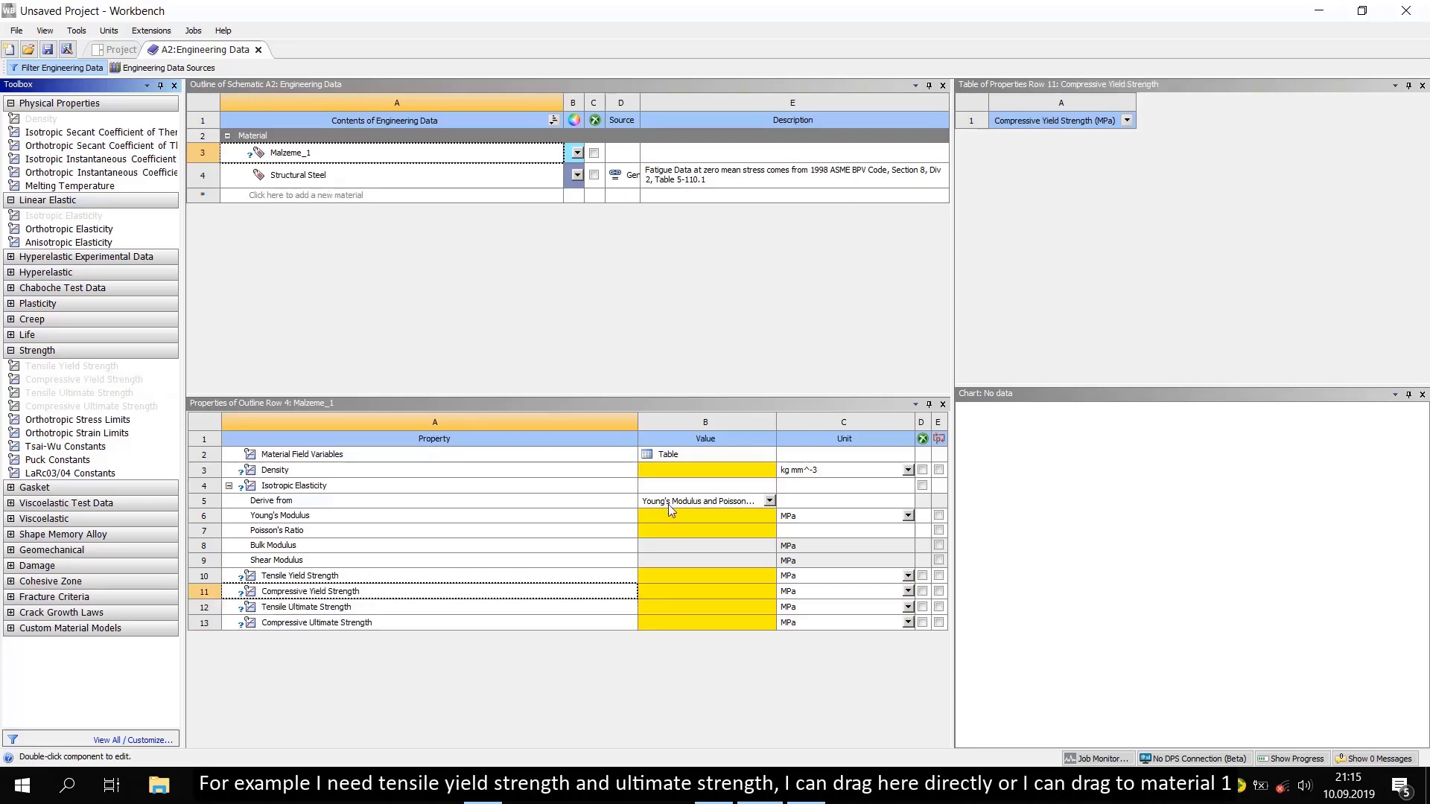
Step: Set Malzeme_1's Poisson's Ratio to 0.3, leaving the unit system unchanged
left_click(107, 30)
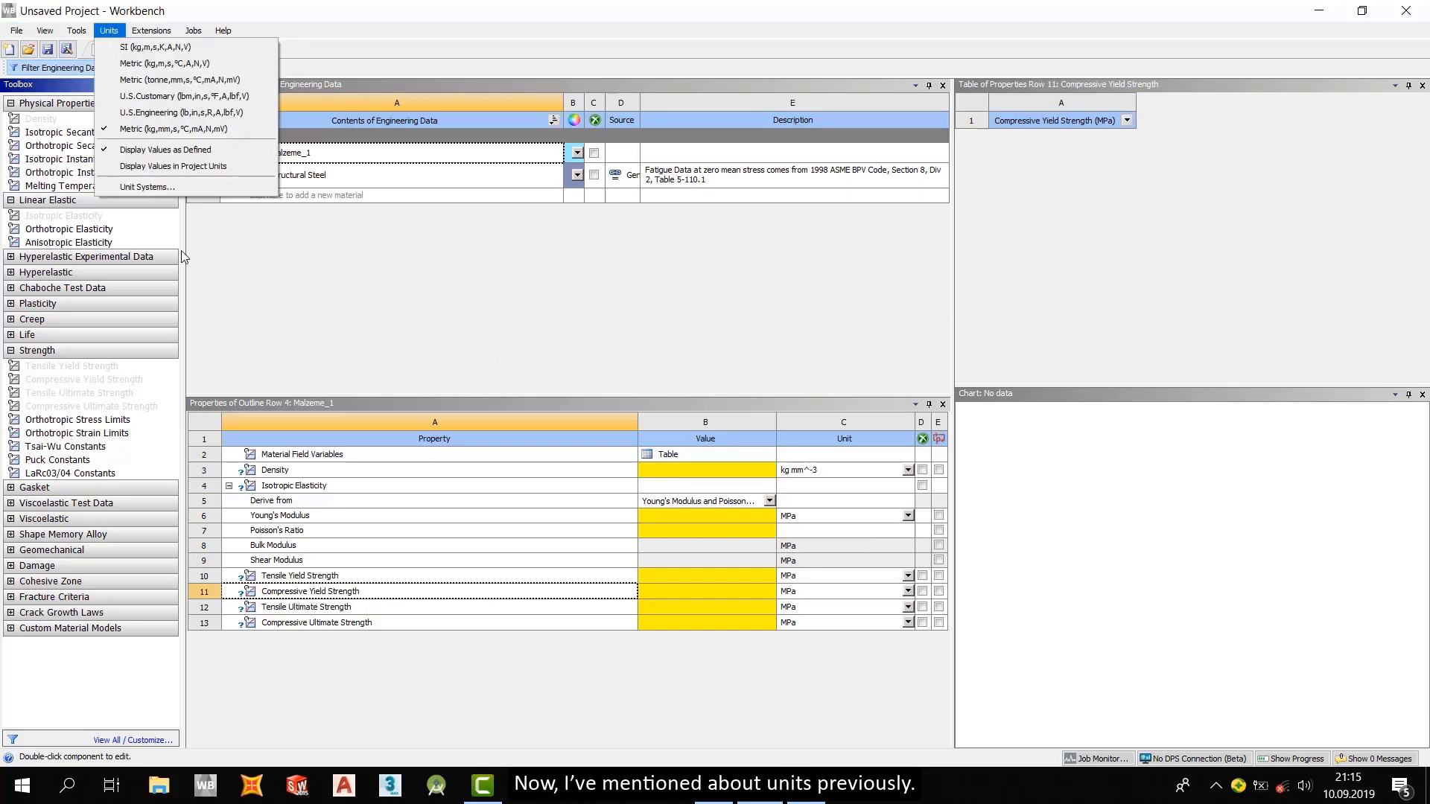
left_click(415, 342)
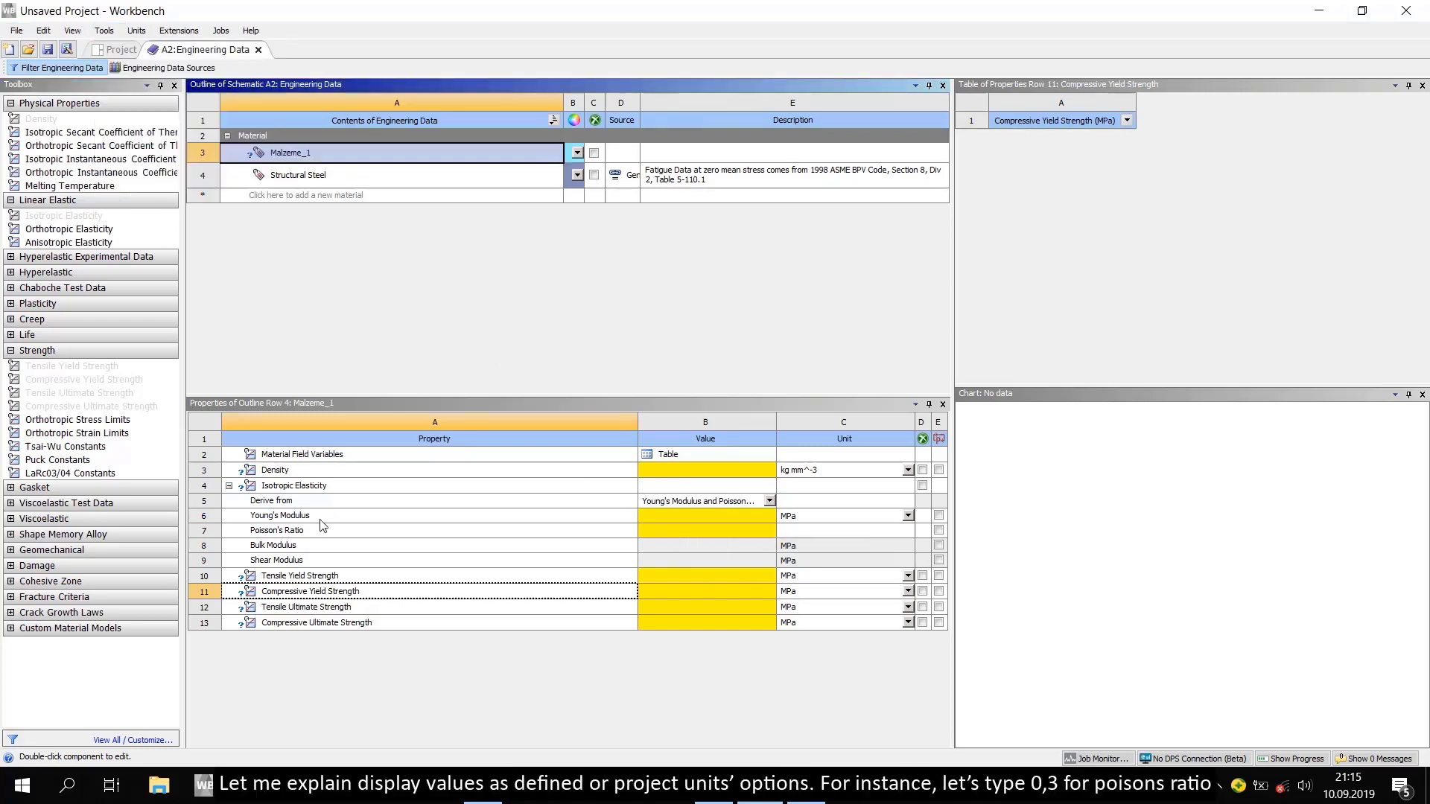
left_click(686, 530)
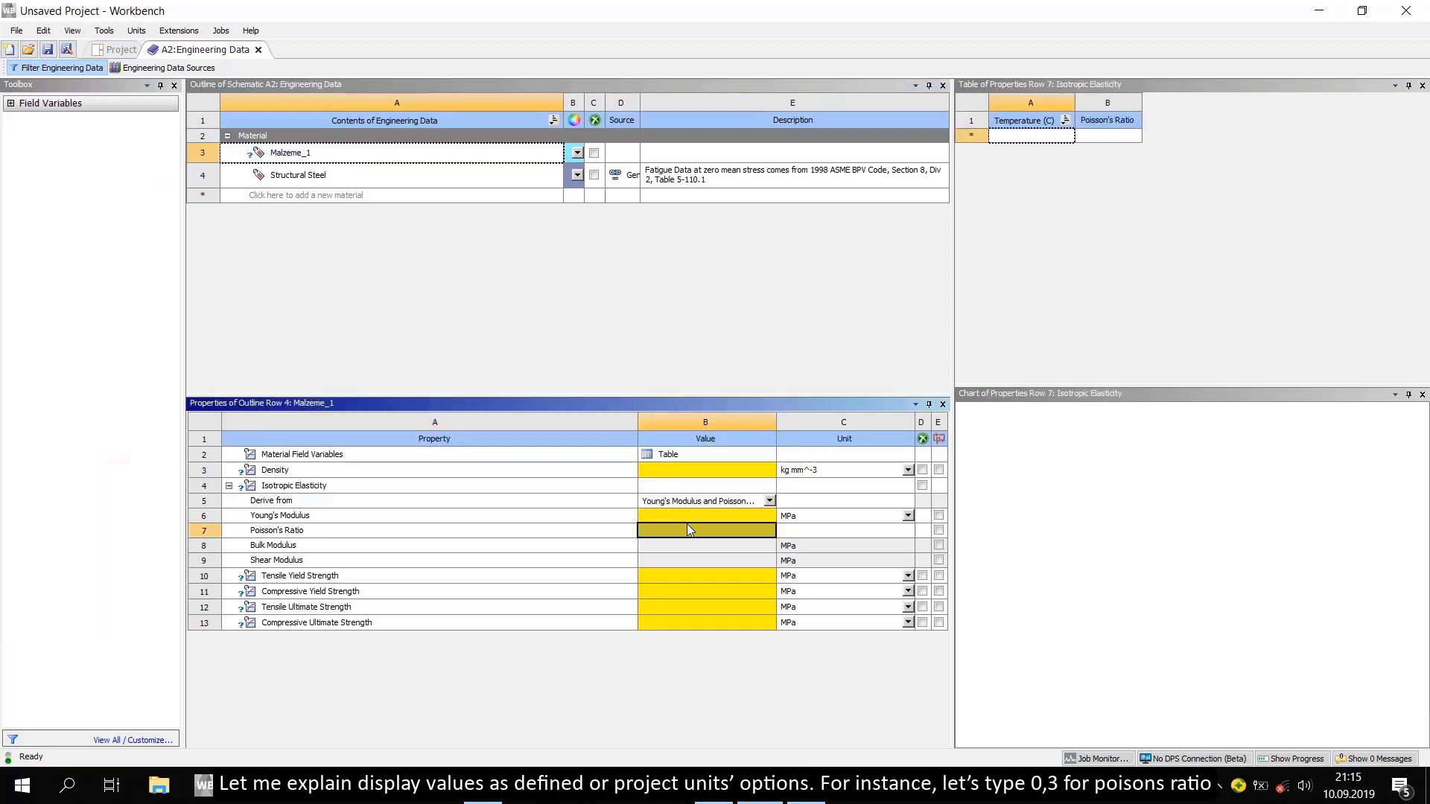
type("0,3")
key("Return")
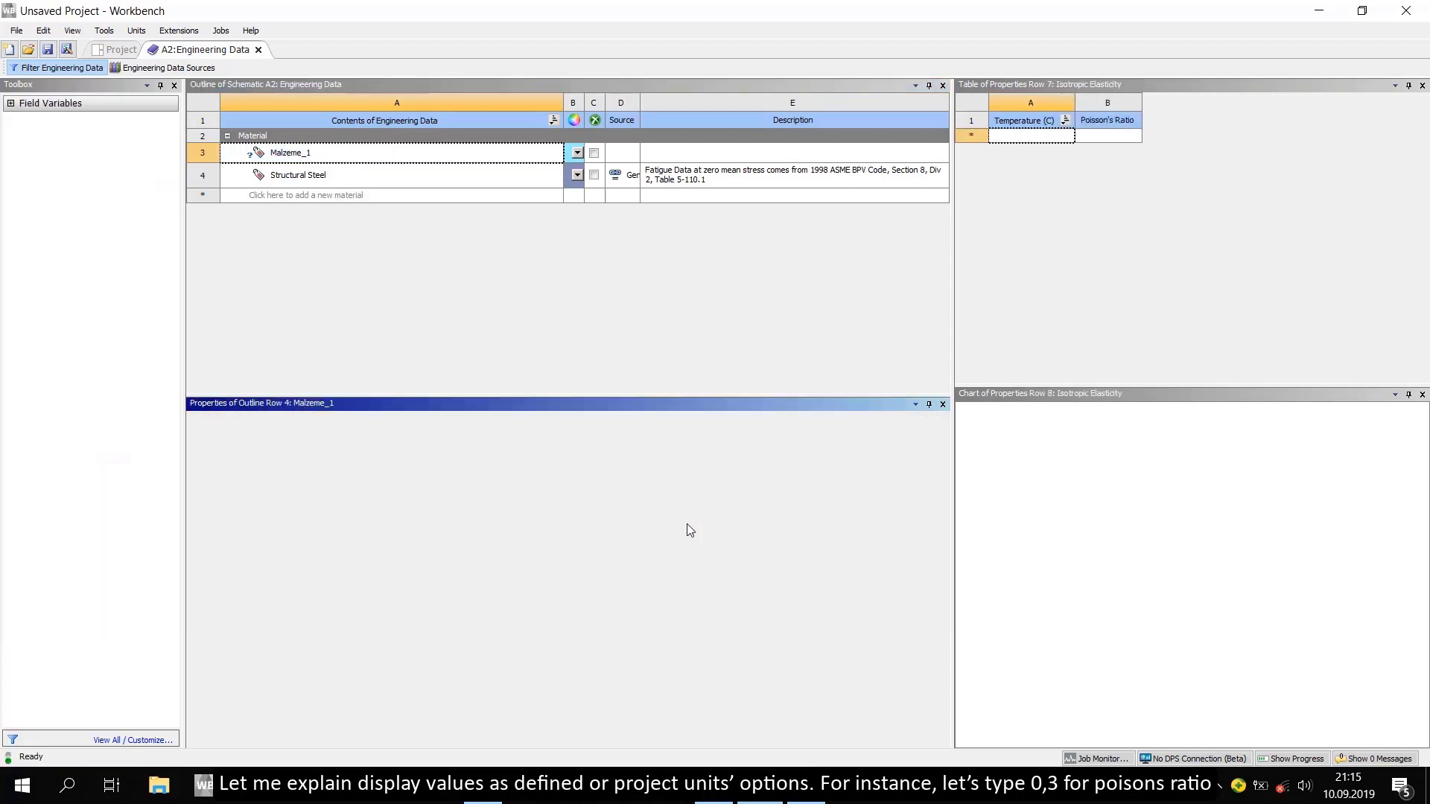
Step: Enter Malzeme_1's Young's Modulus as 2E+05 MPa and show it in table and chart
left_click(738, 517)
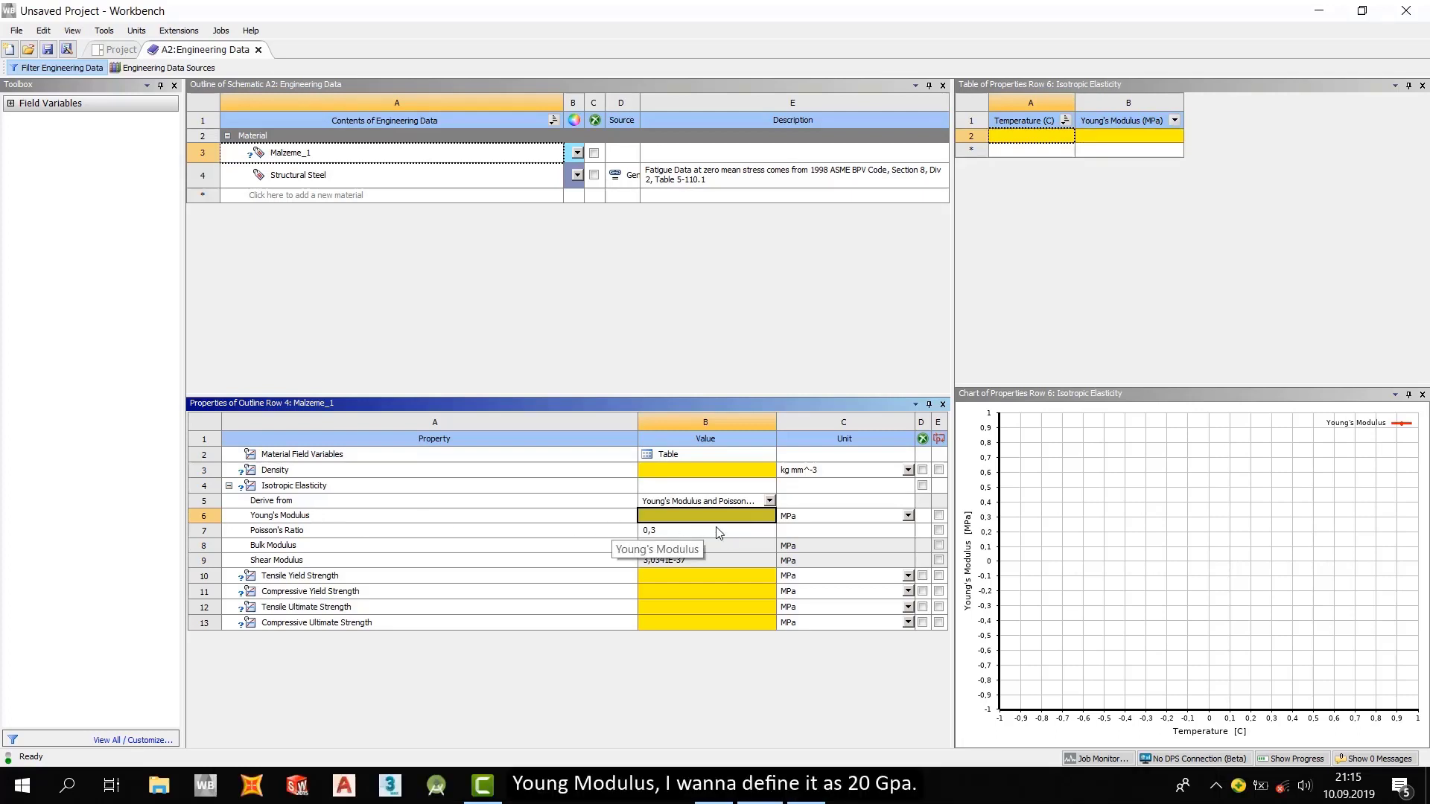
left_click(907, 516)
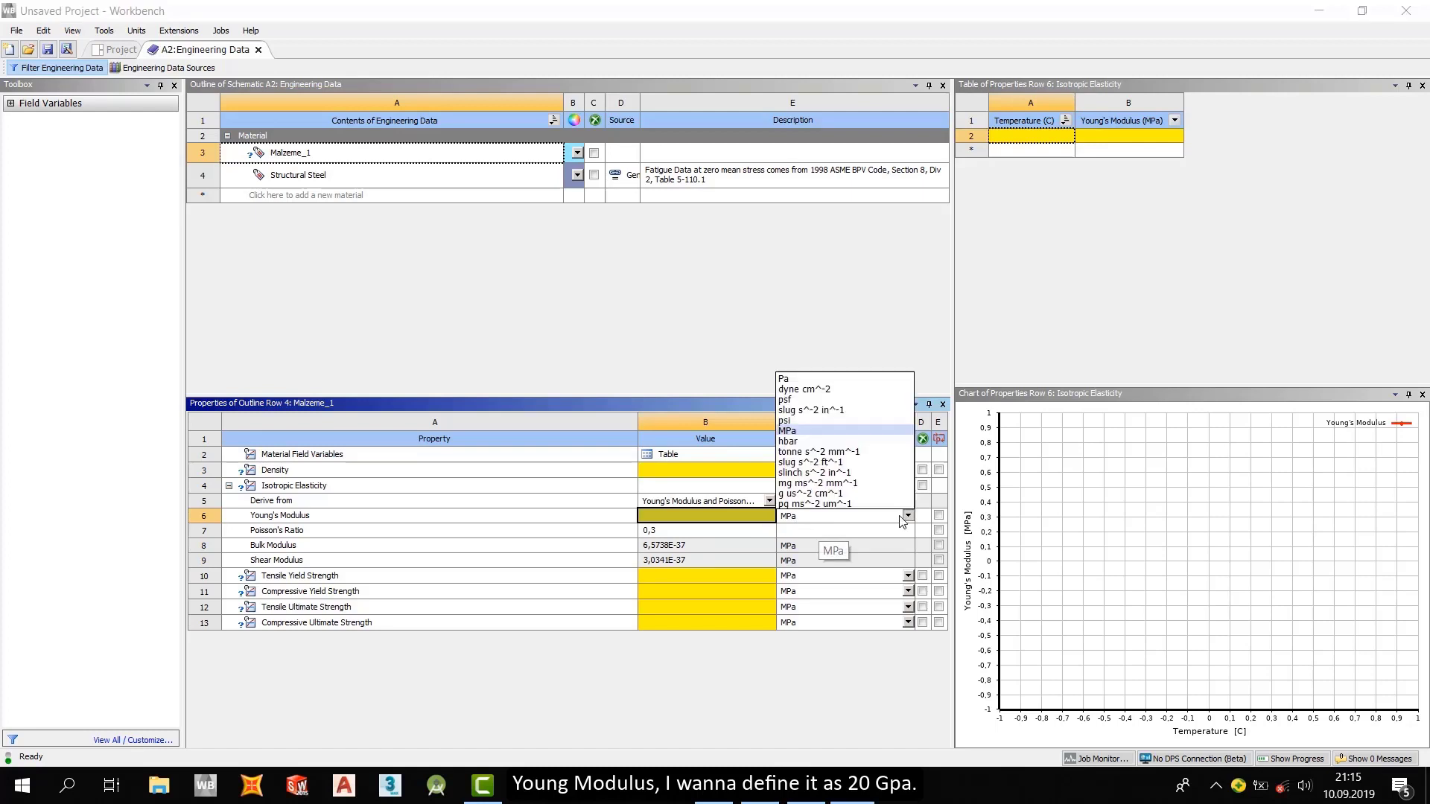
left_click(834, 518)
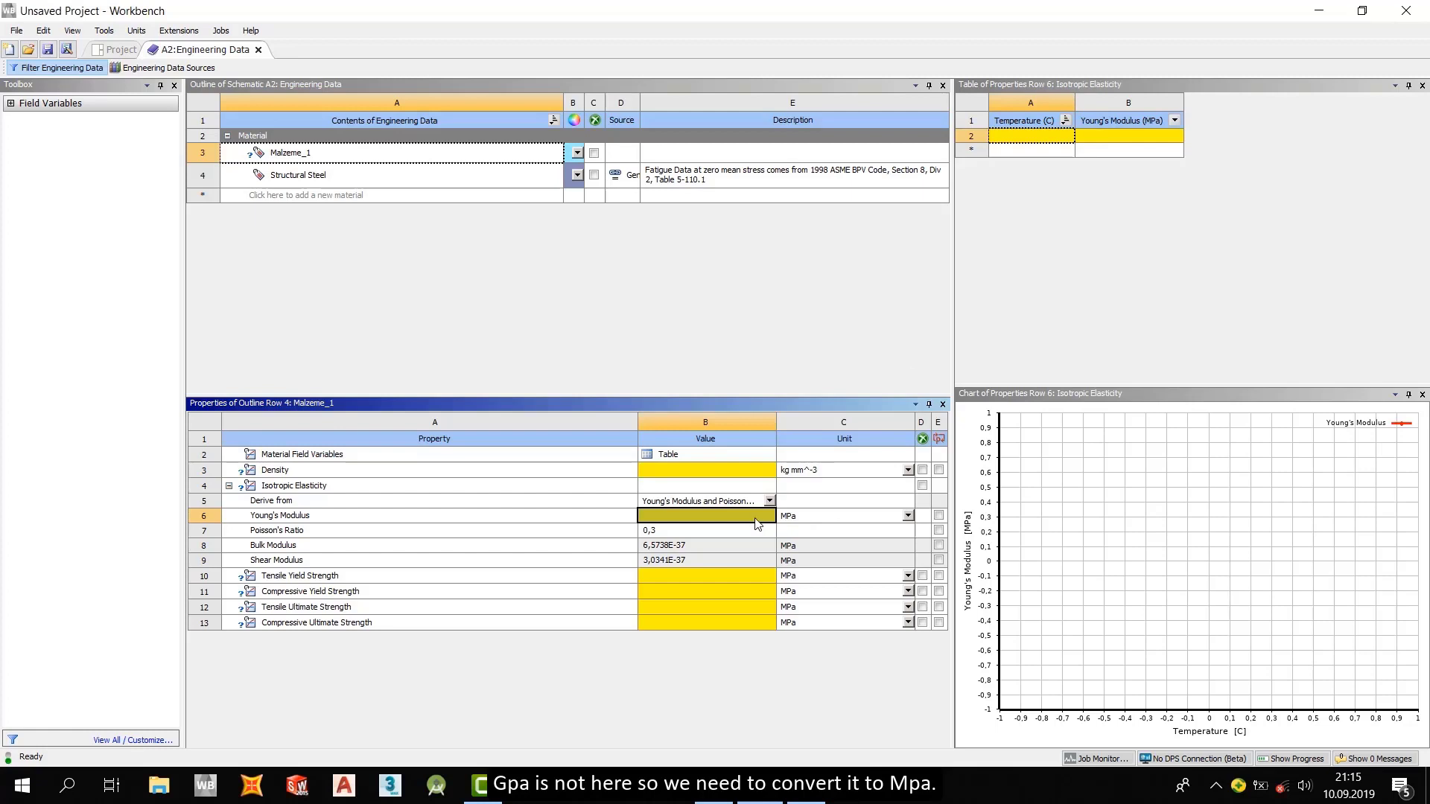
type("20000")
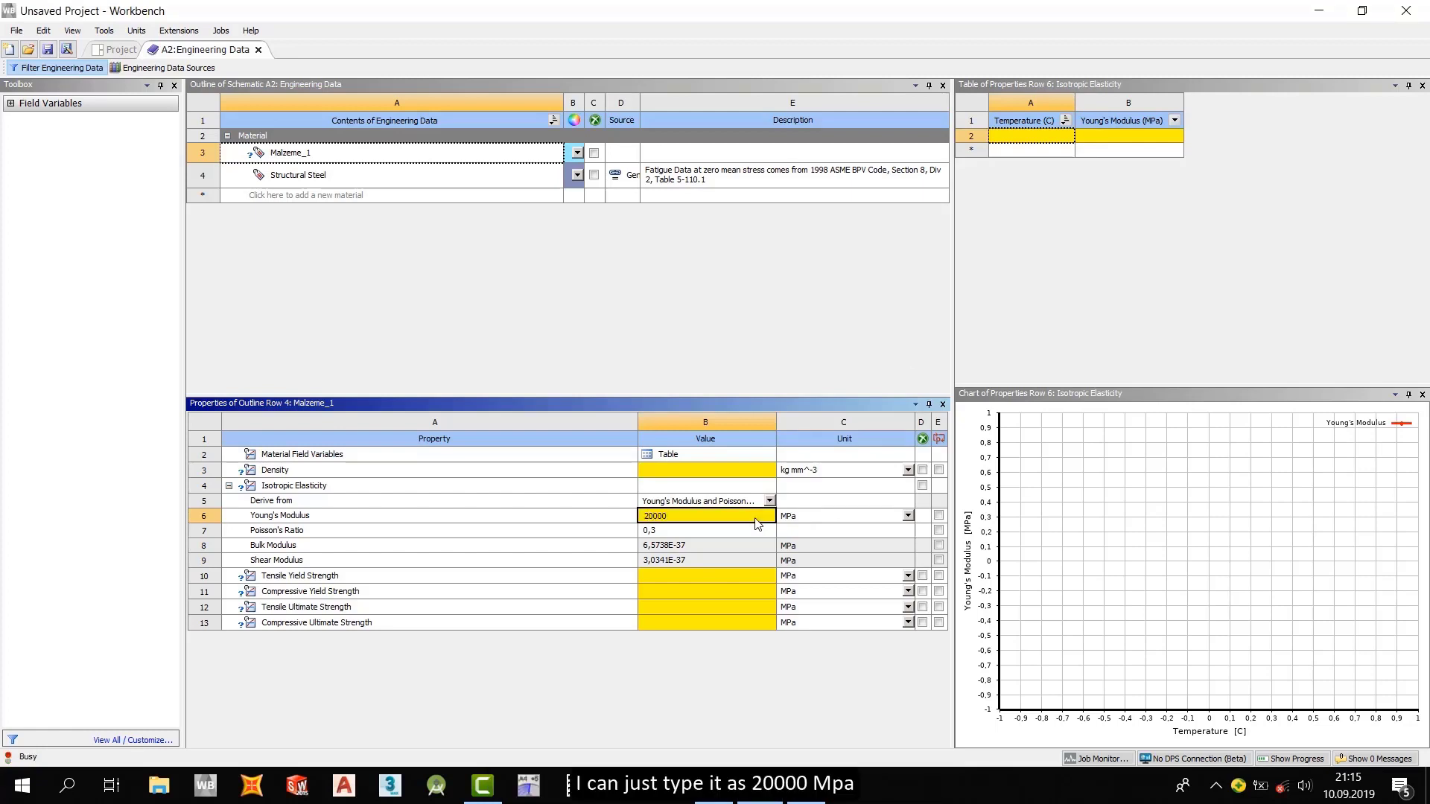
key("Return")
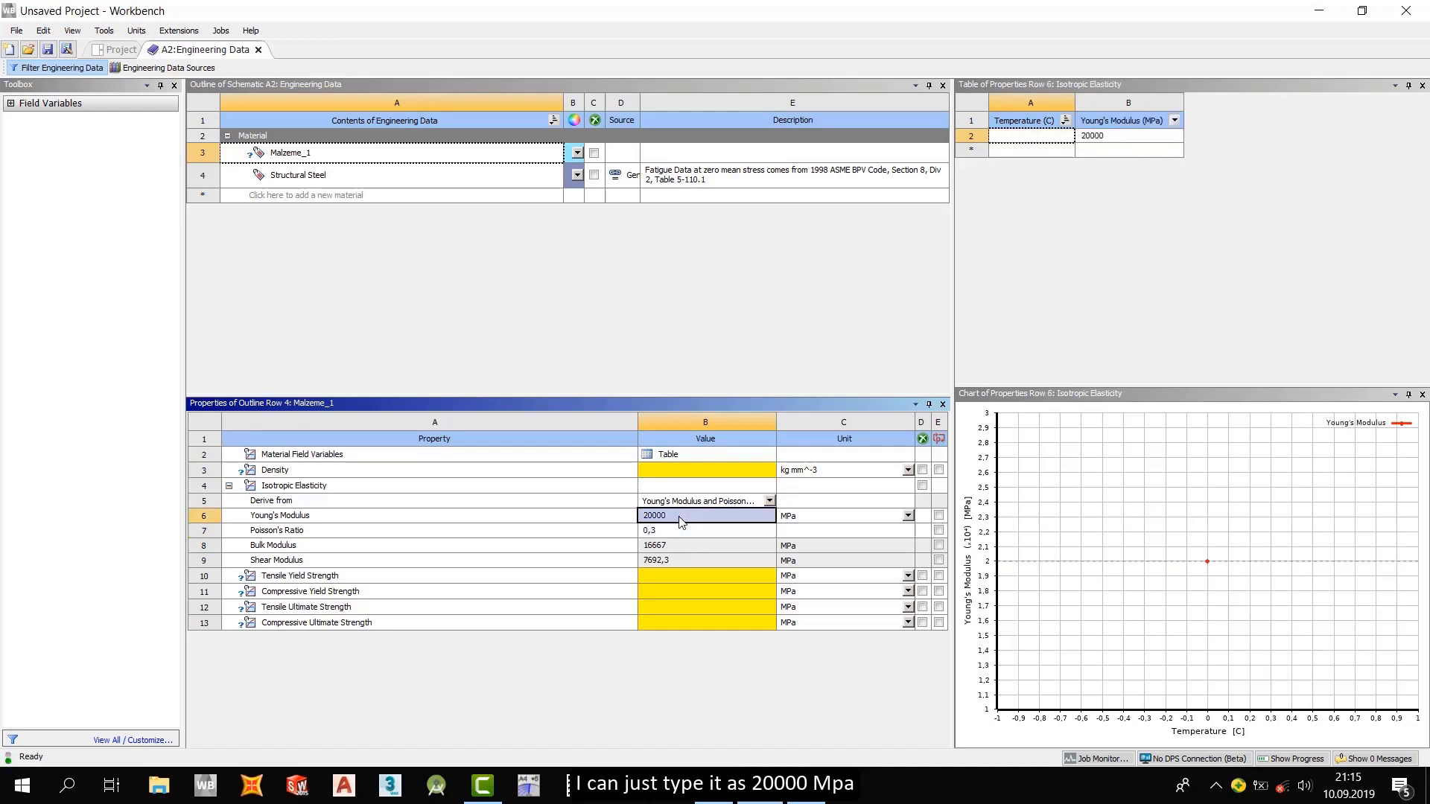
type("2e5")
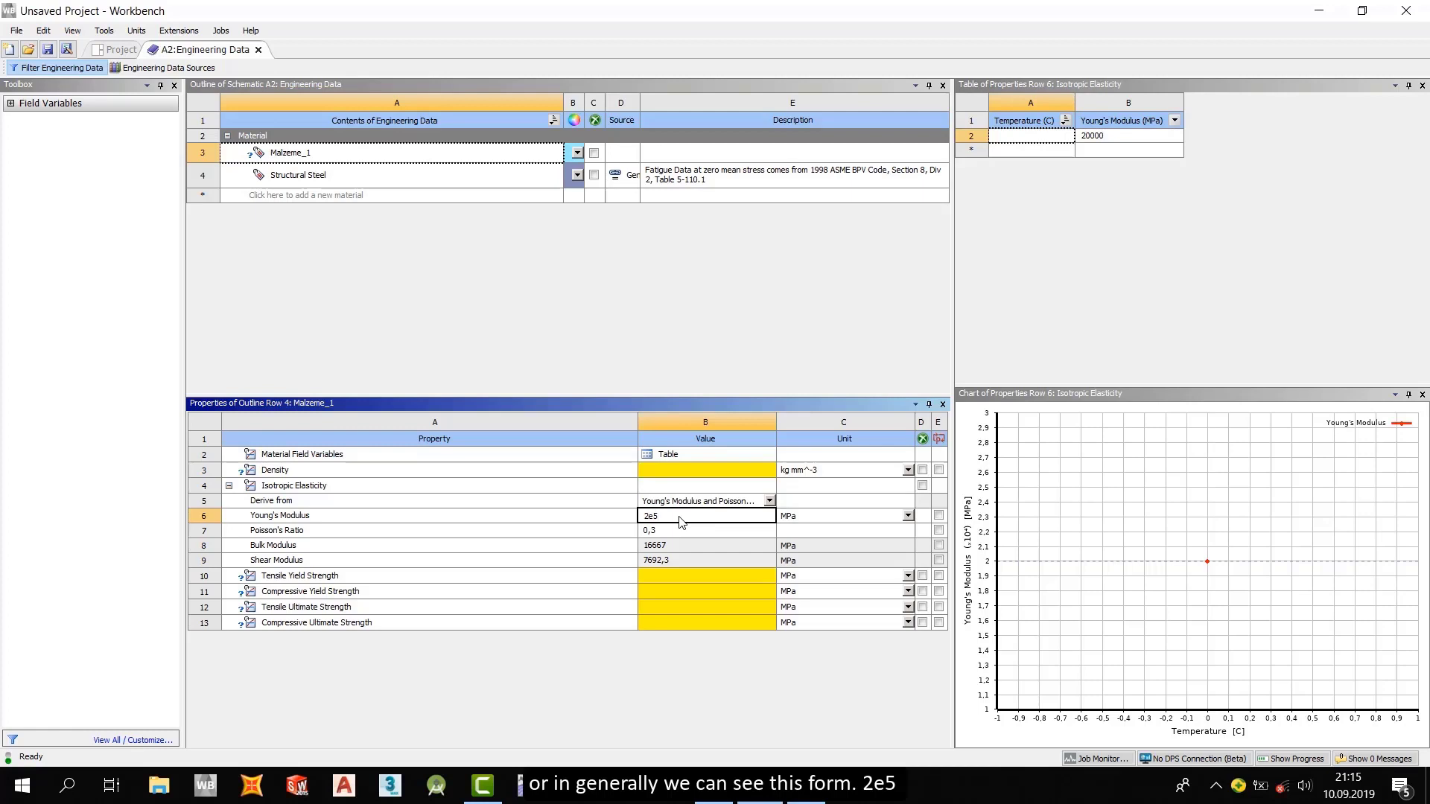
key("Return")
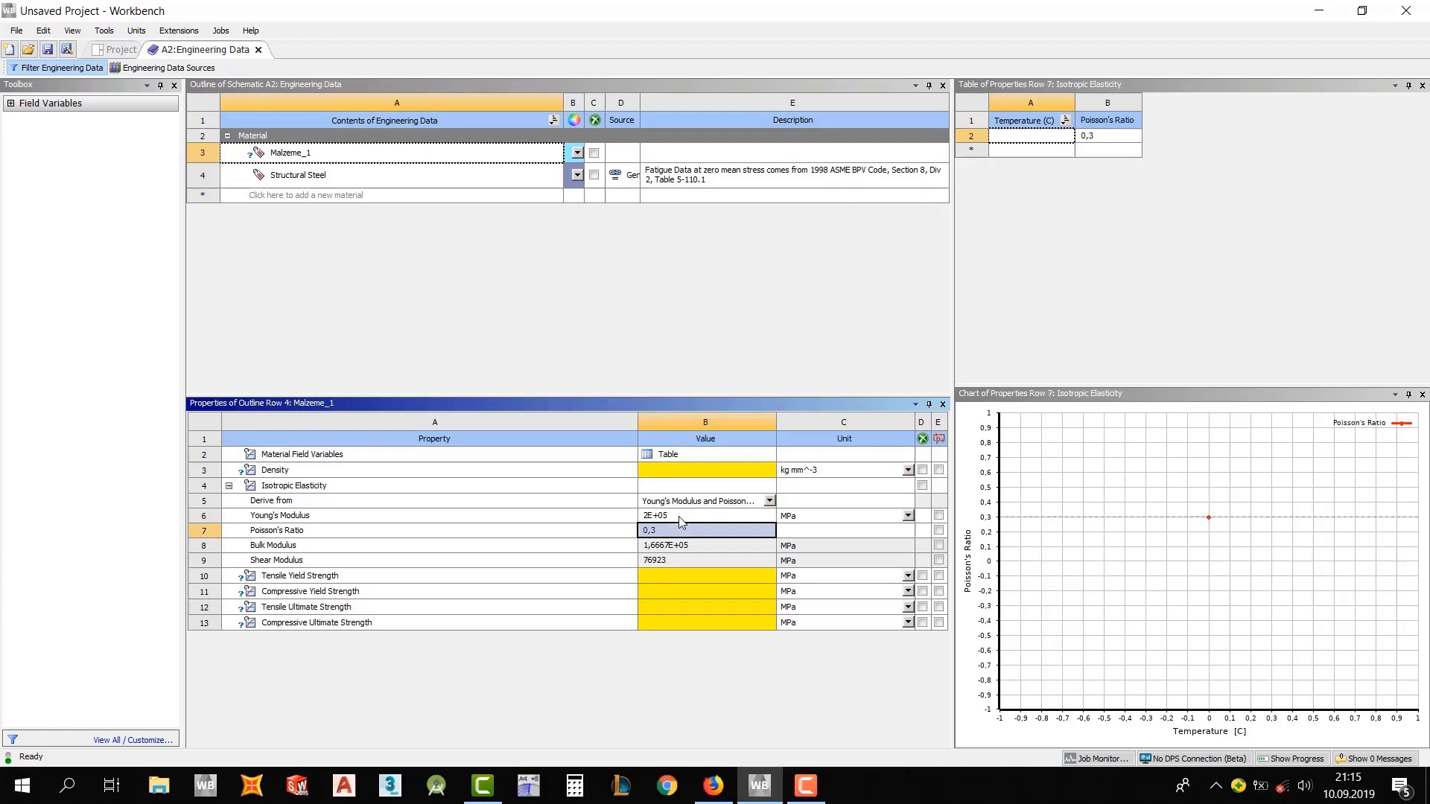
left_click(725, 519)
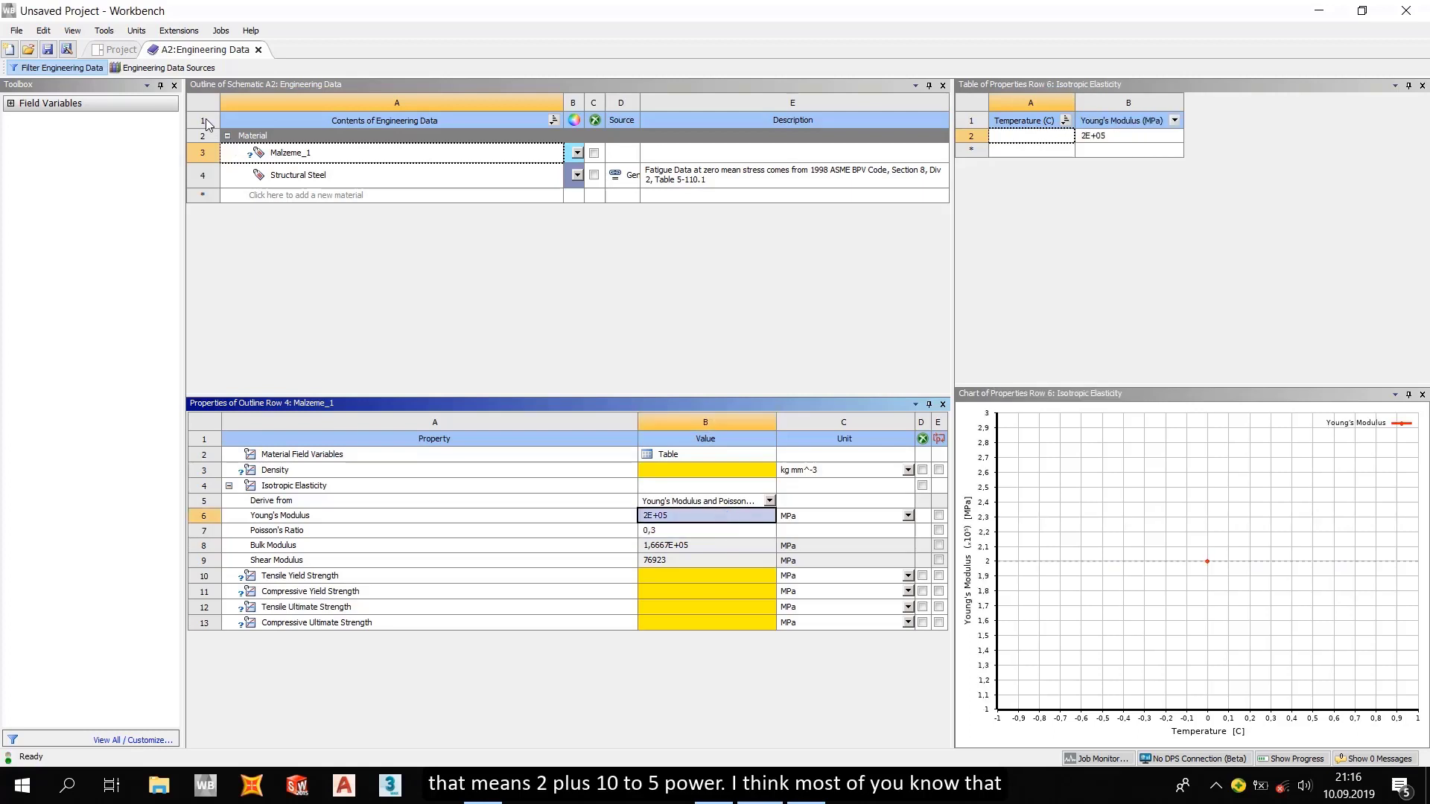
left_click(297, 173)
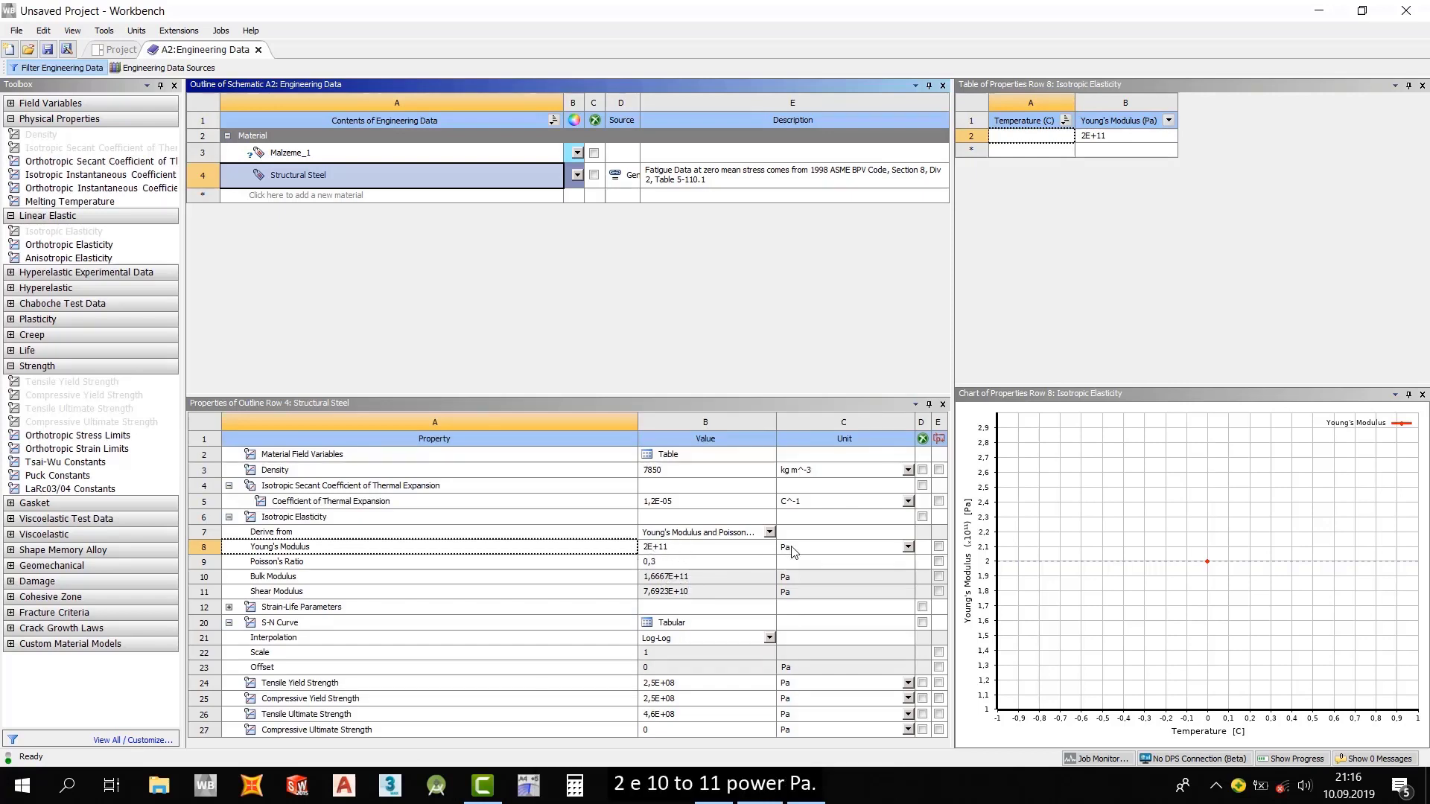
left_click(325, 154)
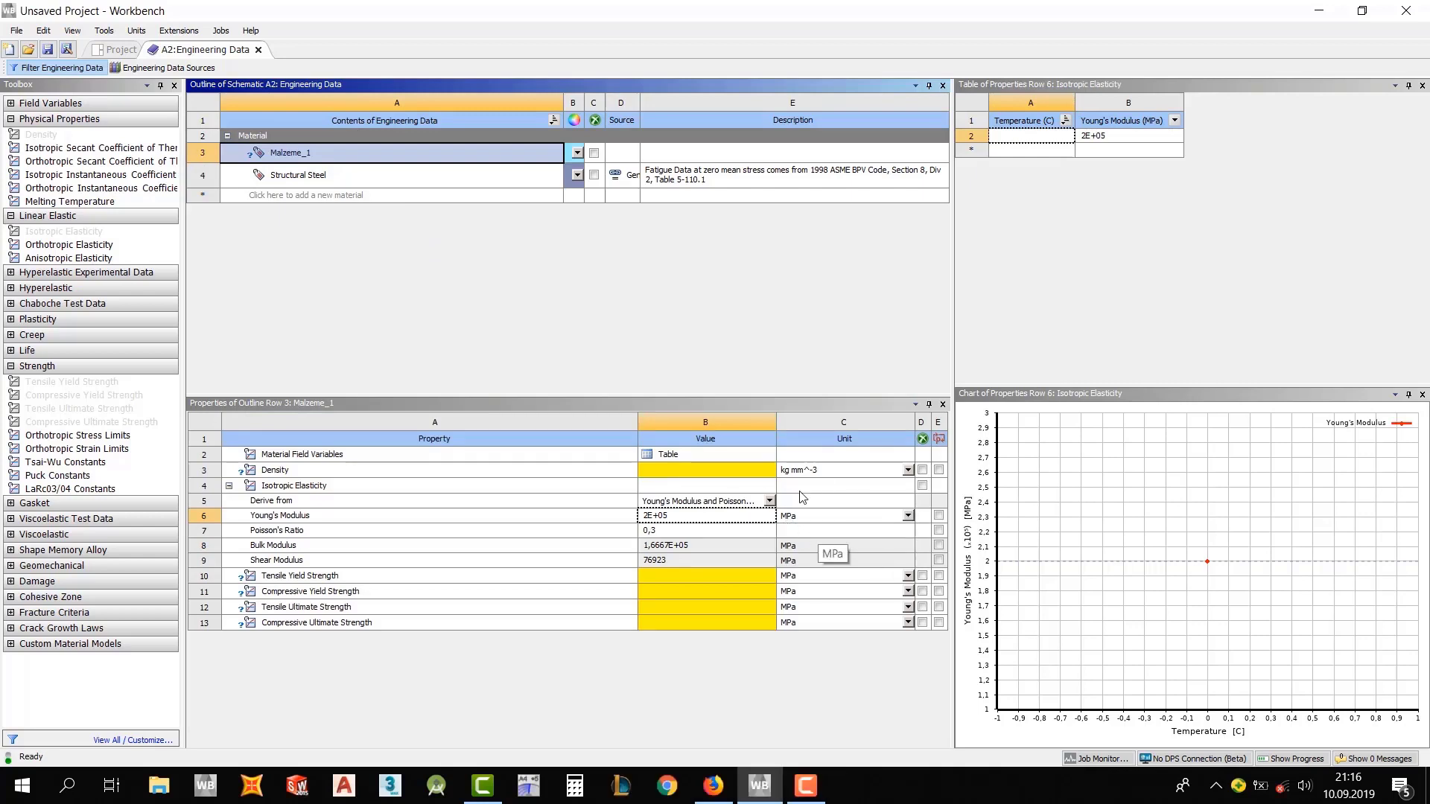
left_click(909, 516)
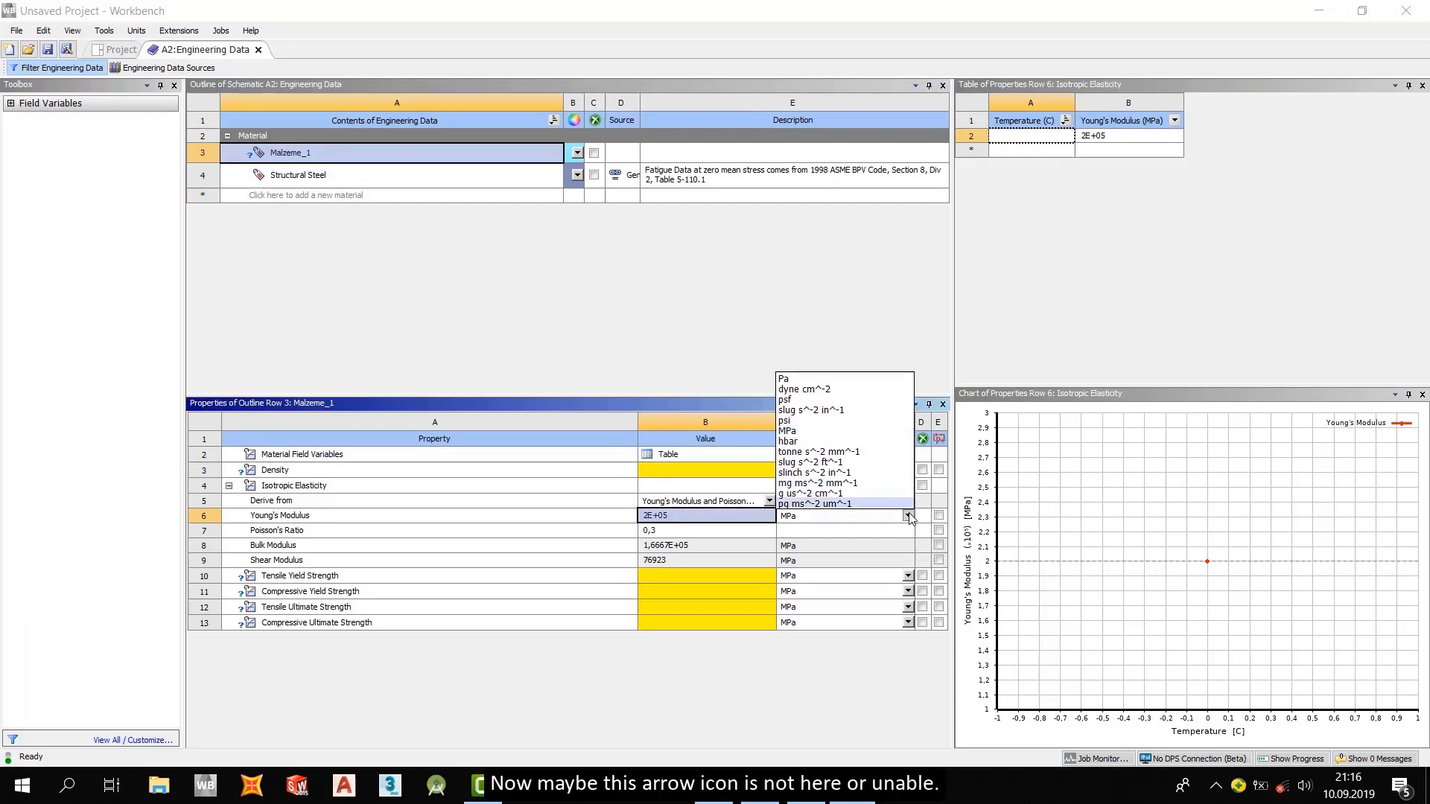
left_click(911, 522)
left_click(136, 30)
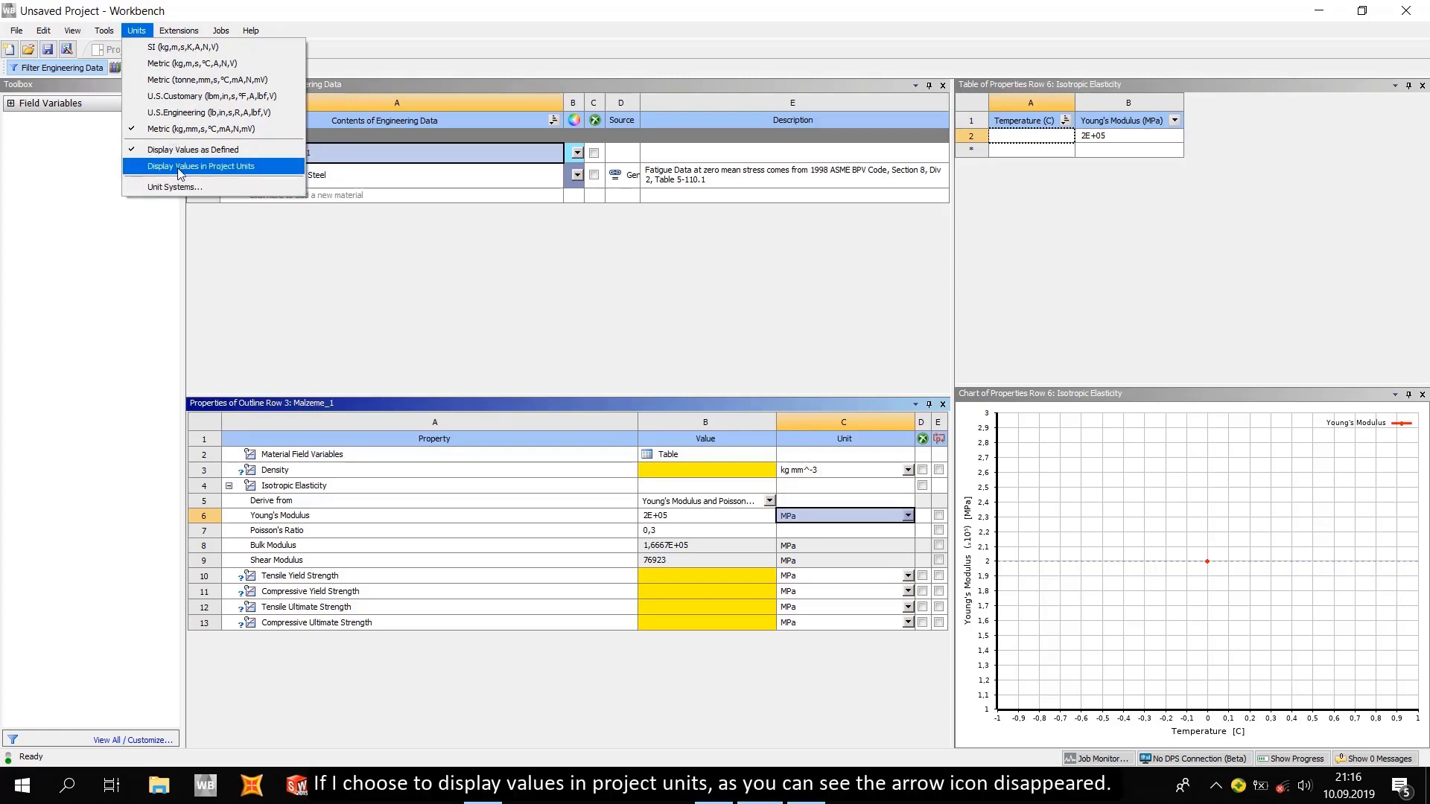
left_click(201, 167)
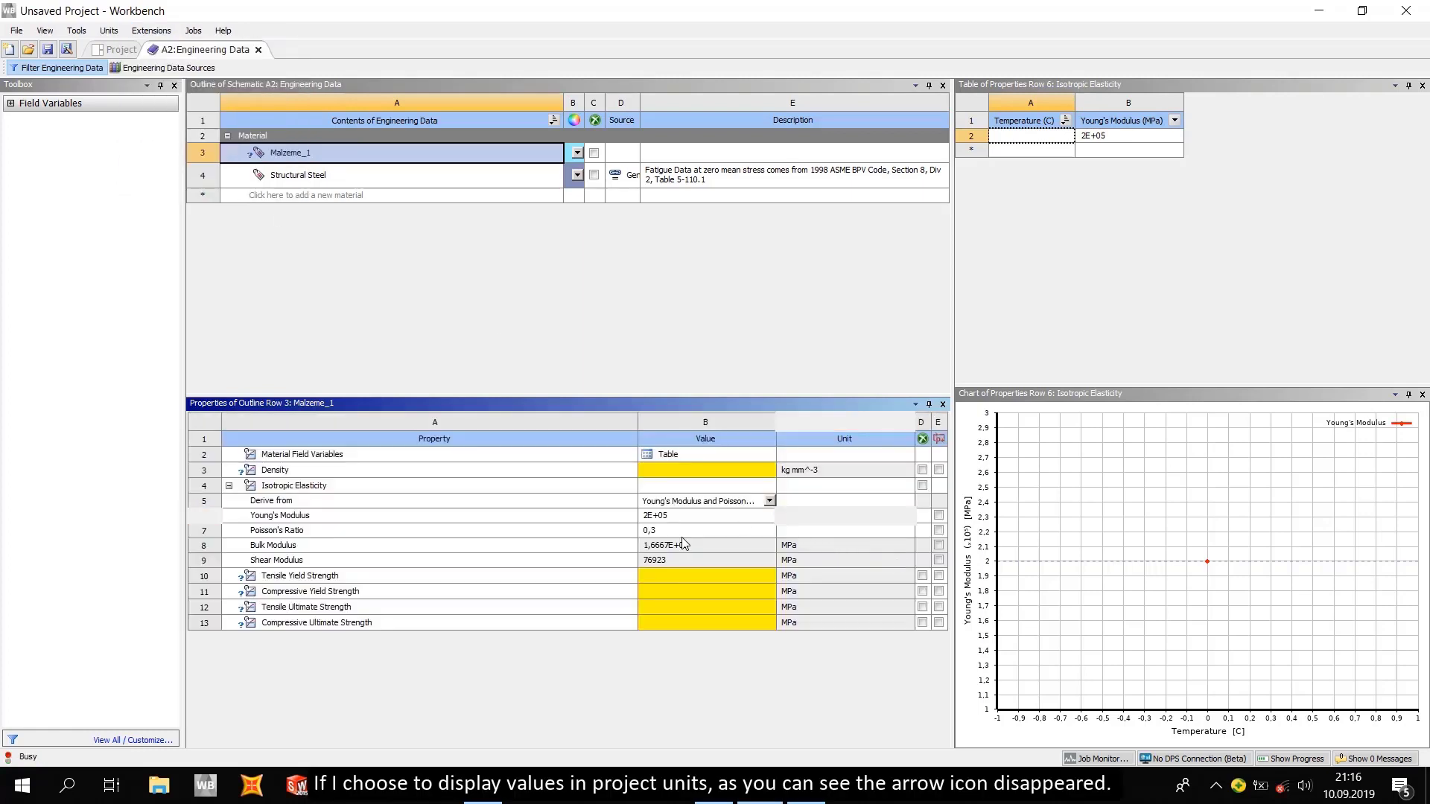
left_click(804, 576)
left_click(830, 521)
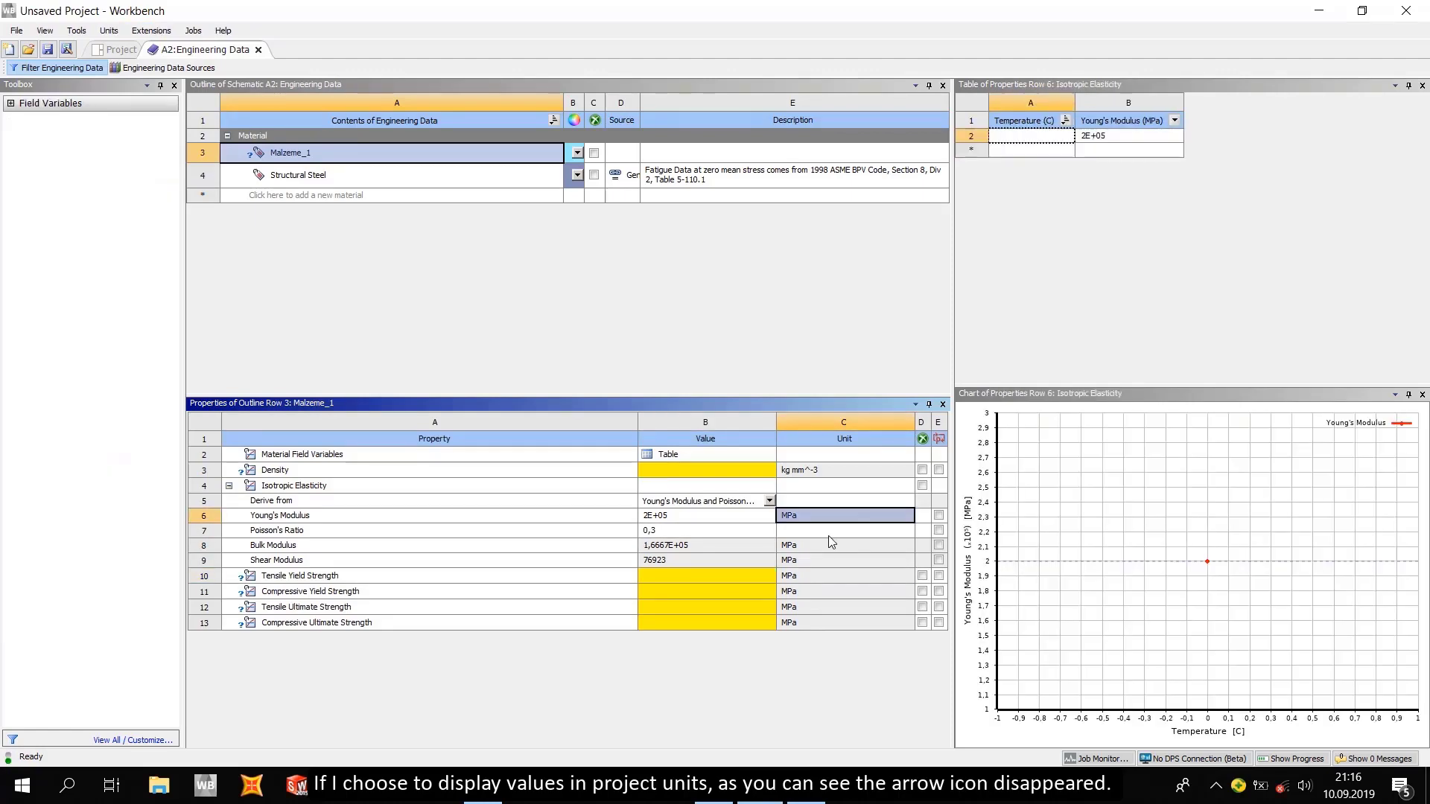
left_click(875, 576)
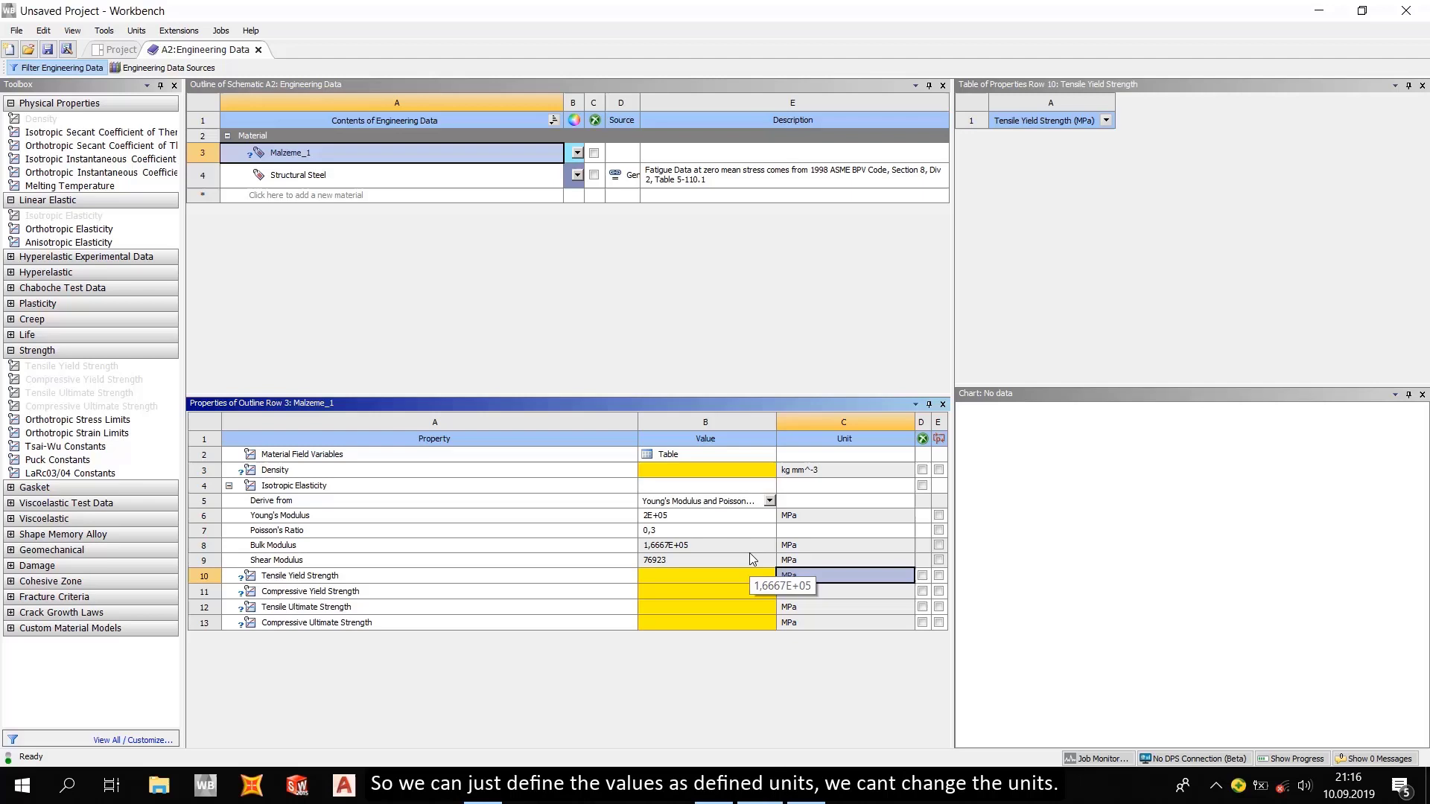
left_click(811, 475)
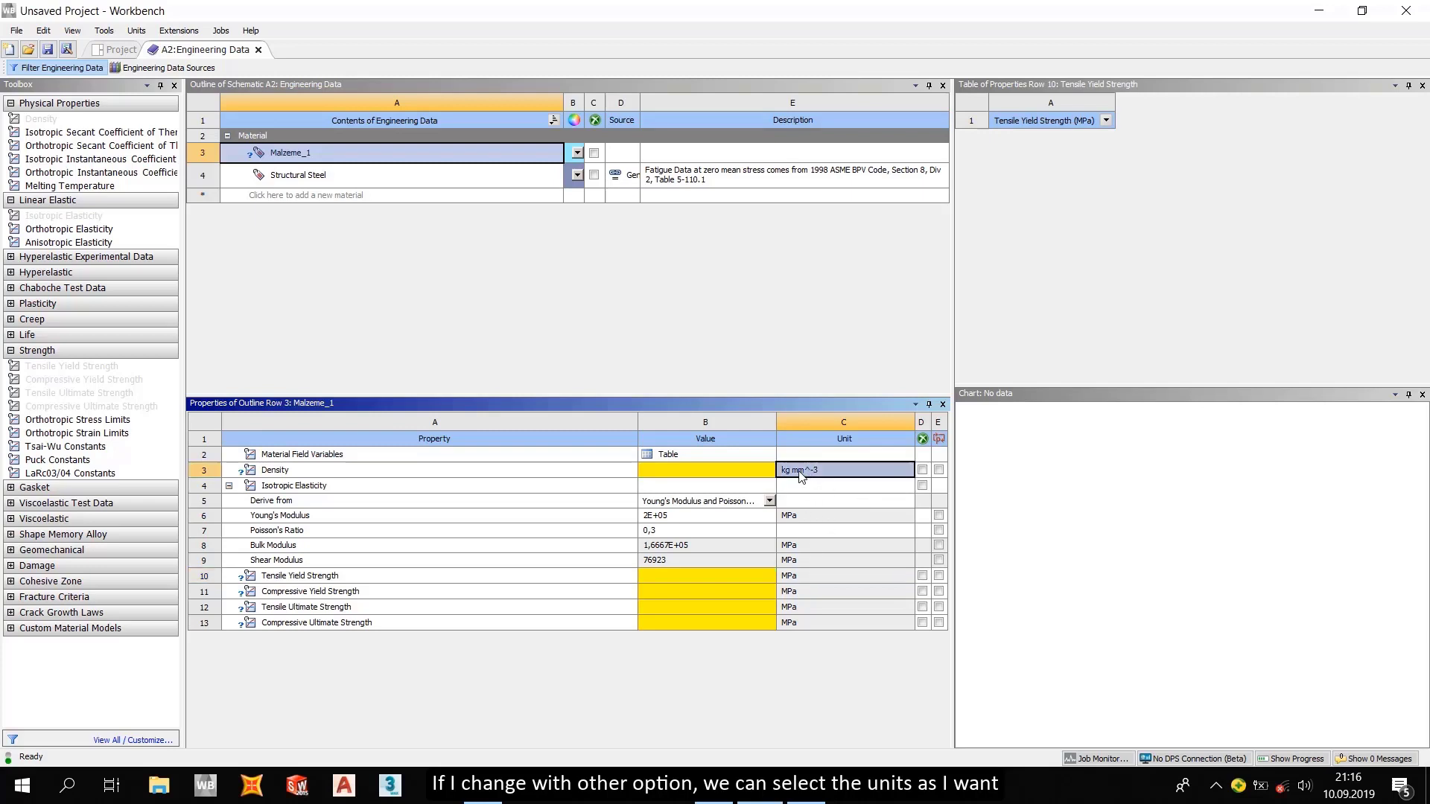
left_click(136, 31)
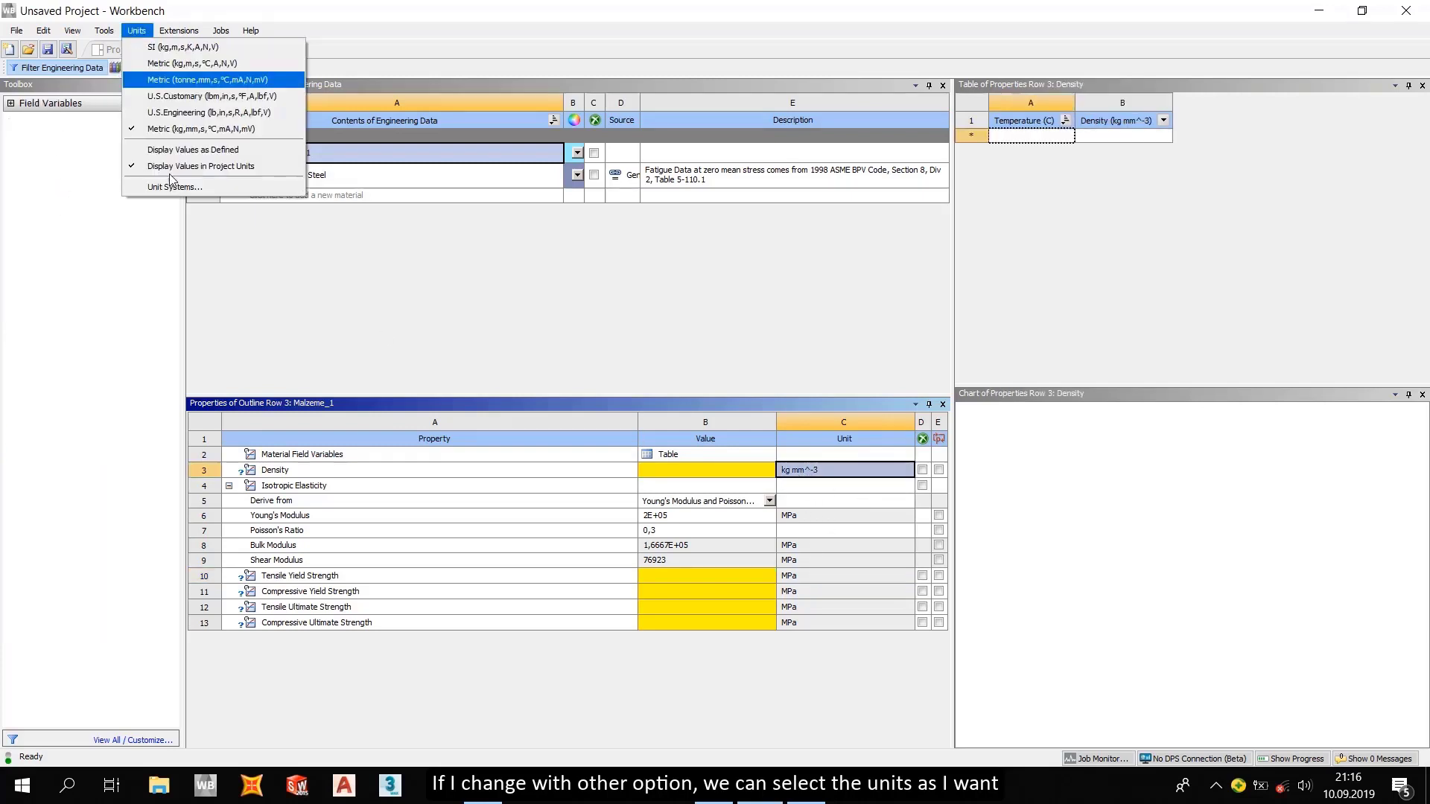
left_click(191, 143)
left_click(908, 470)
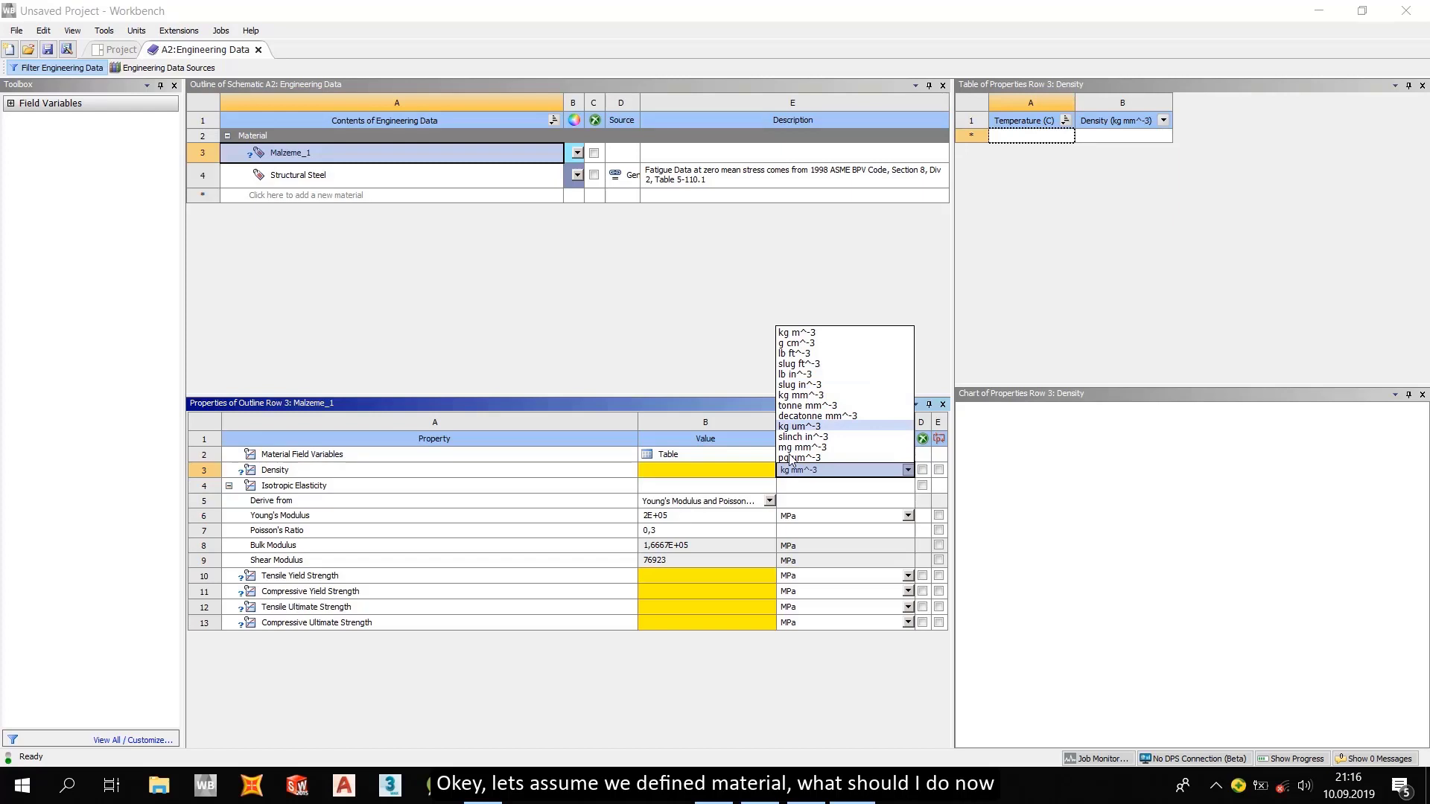
left_click(600, 533)
left_click(568, 533)
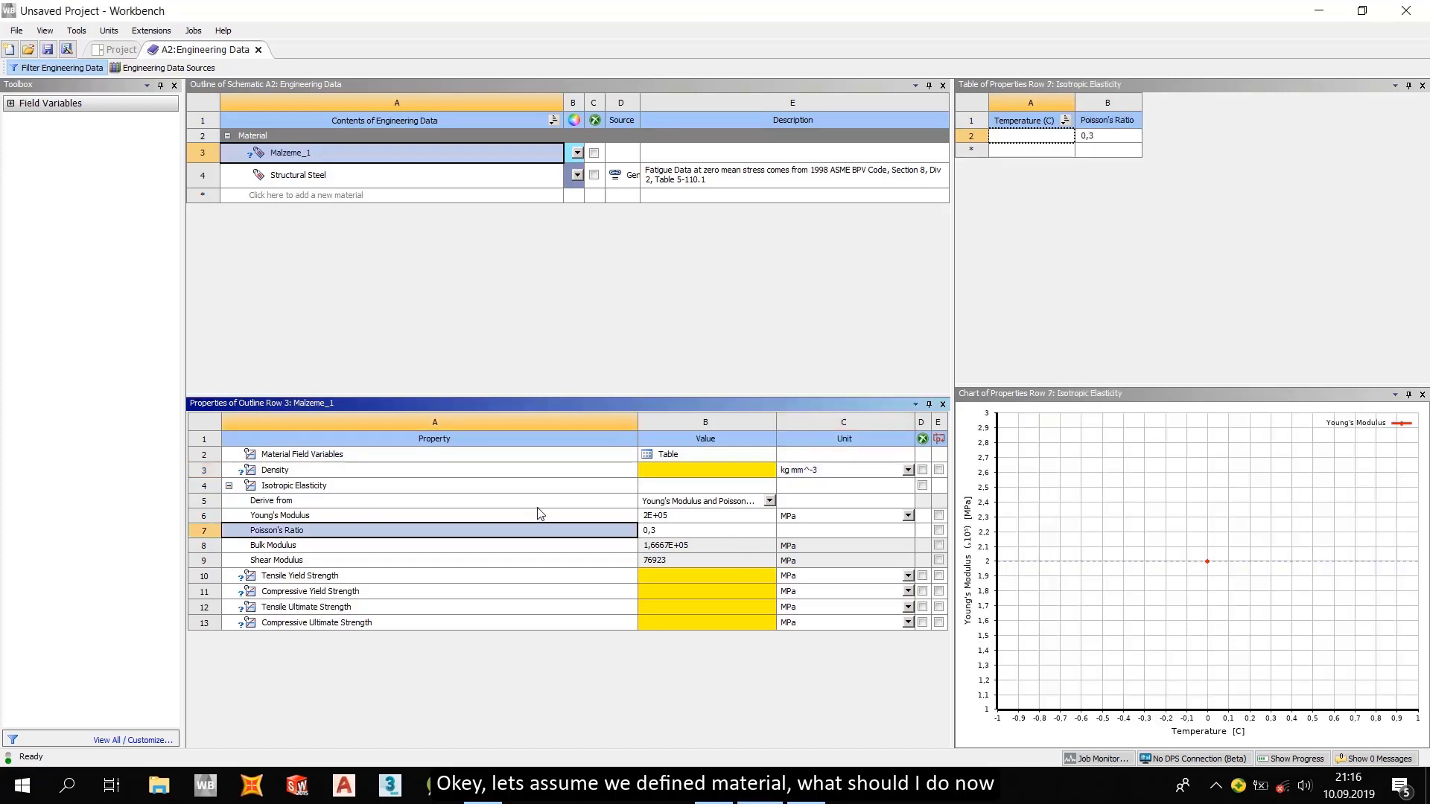
left_click(654, 472)
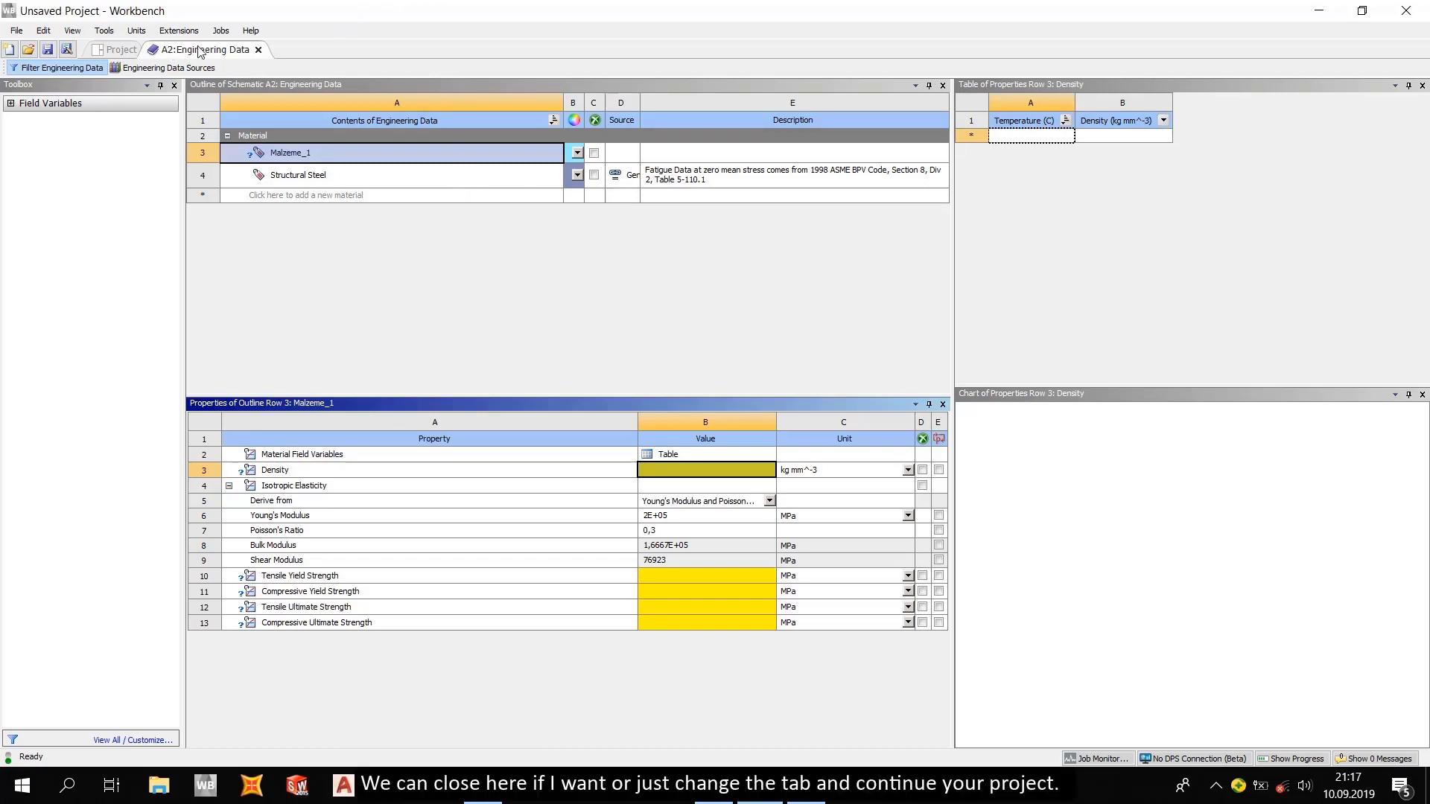
left_click(128, 51)
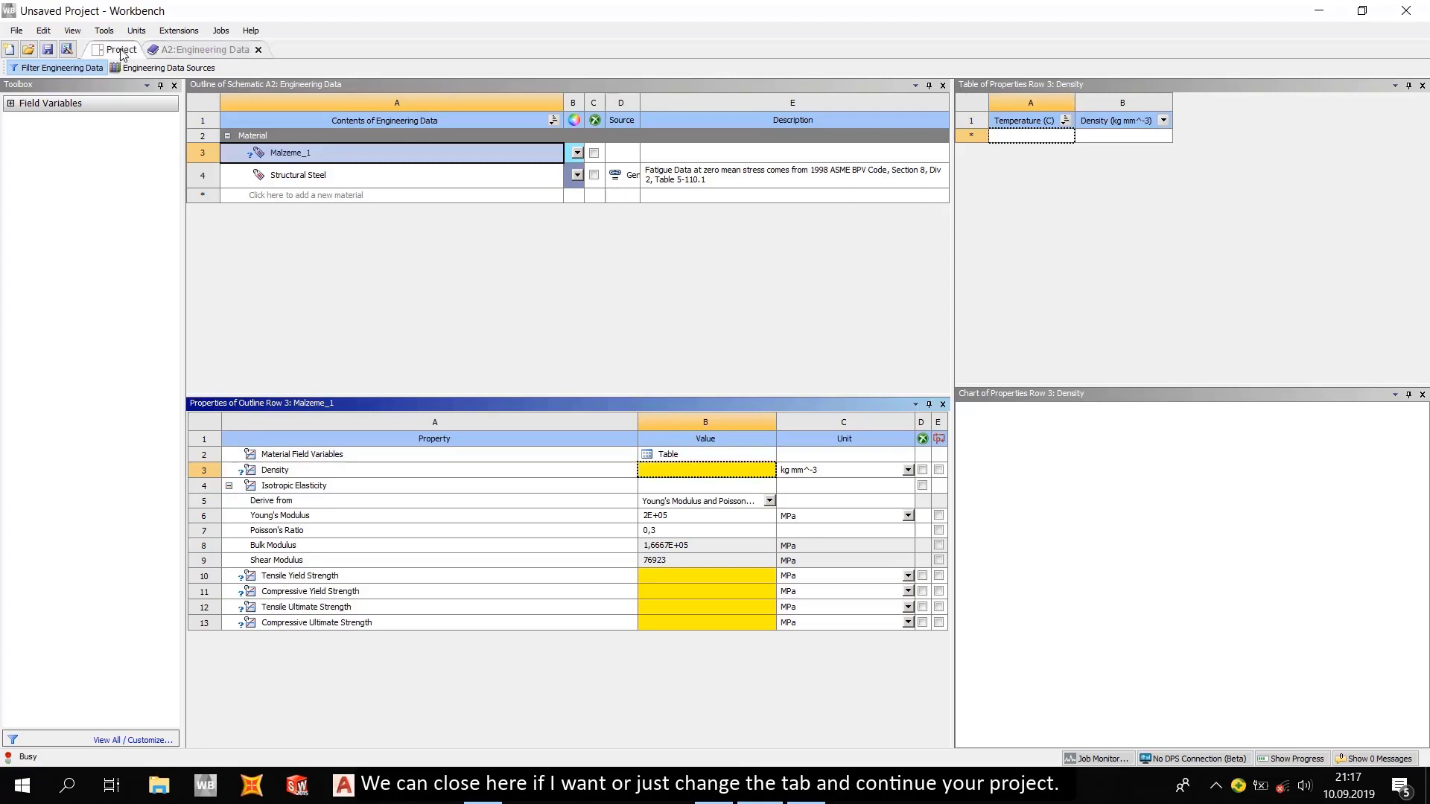
left_click(182, 49)
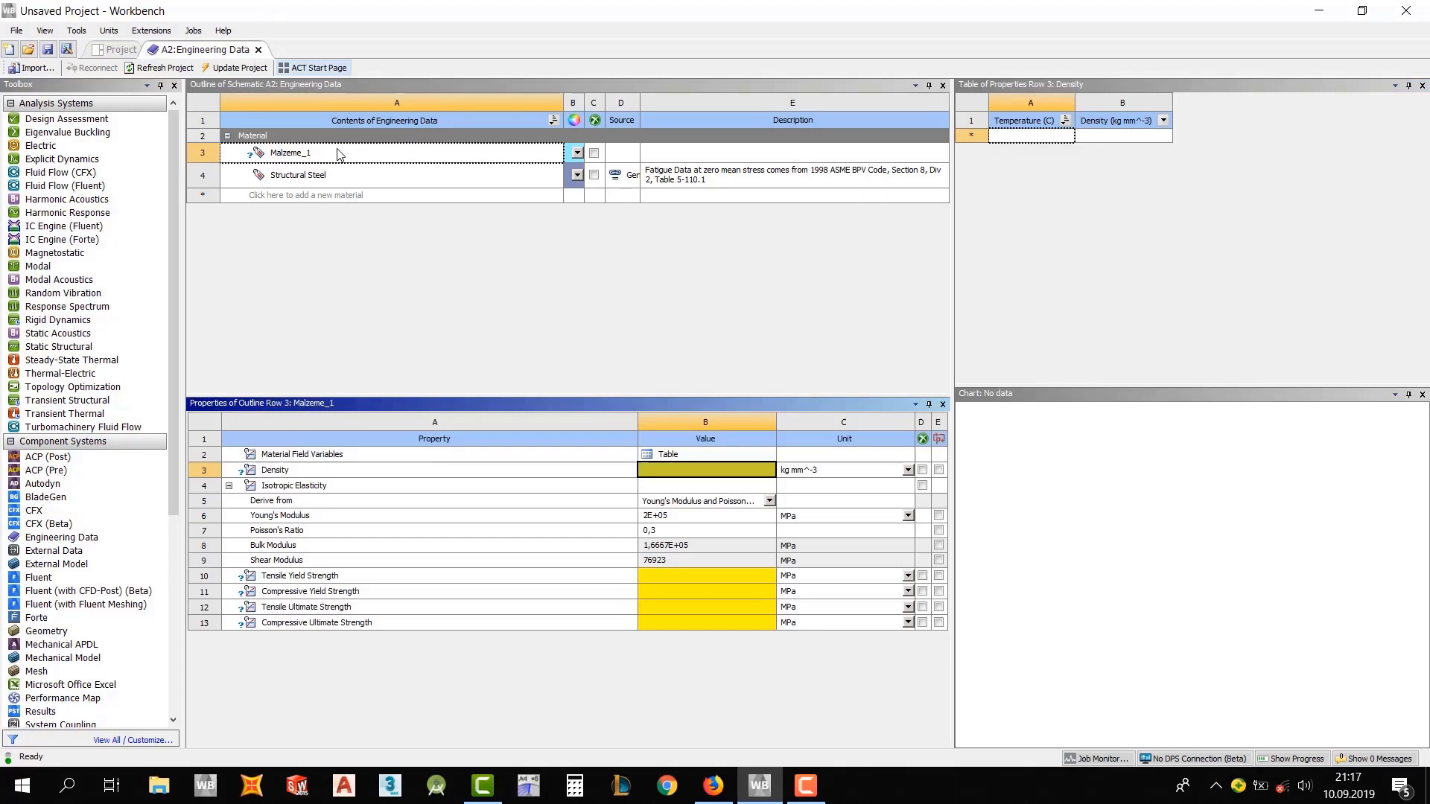
Step: Delete Malzeme_1 from the Outline, leaving only Structural Steel
right_click(290, 161)
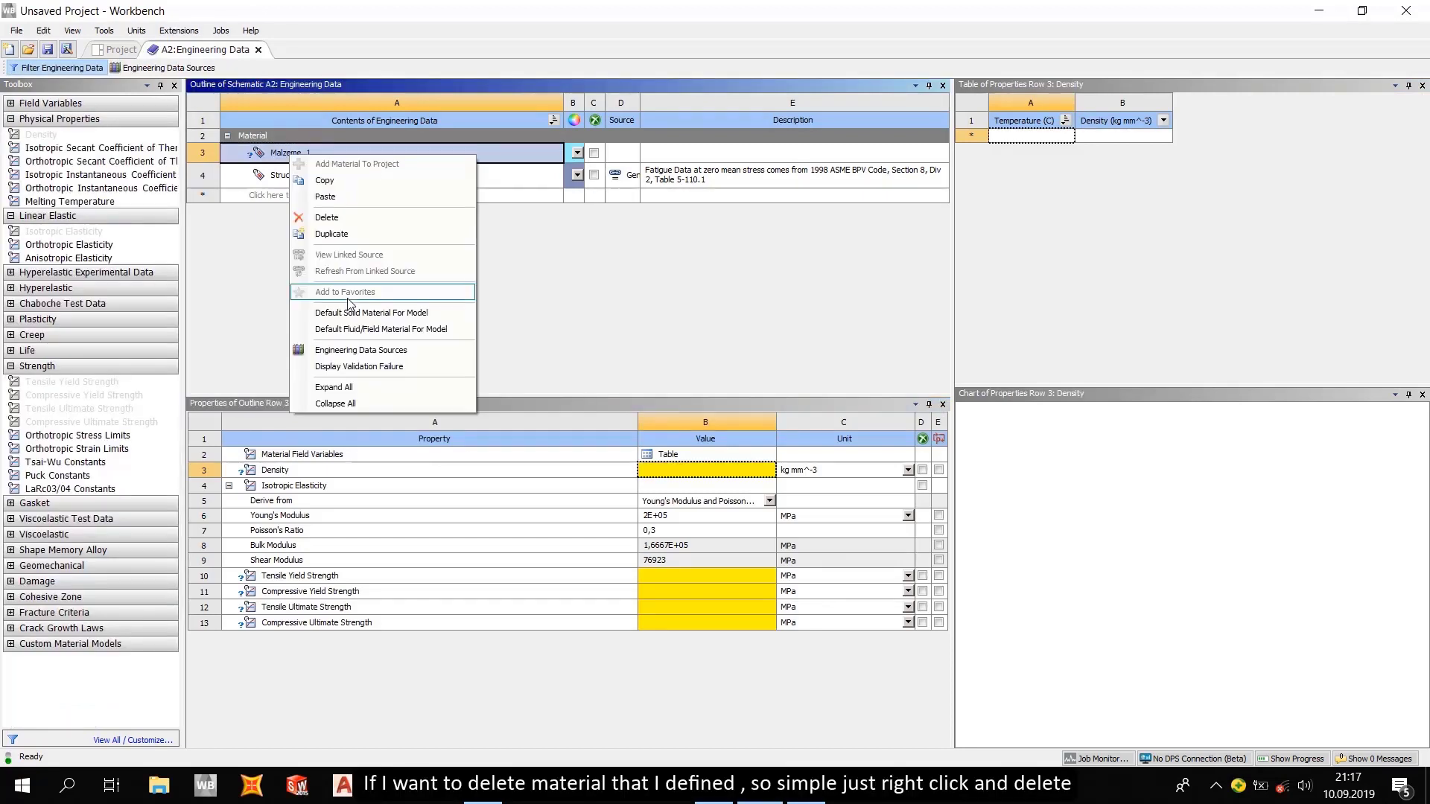
left_click(333, 217)
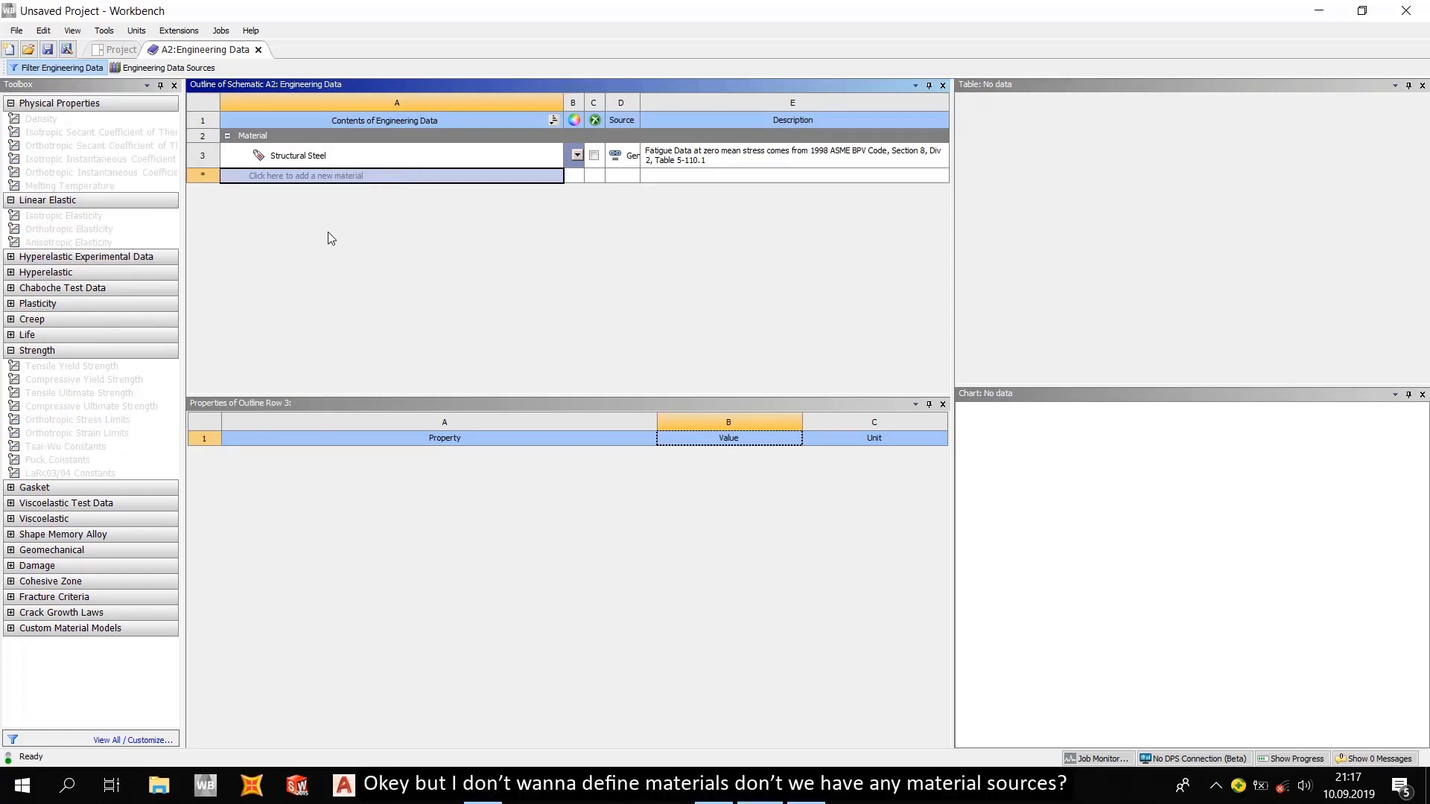
Step: Show Engineering Data Sources and browse the General Materials list, from Air to Titanium Alloy
left_click(189, 71)
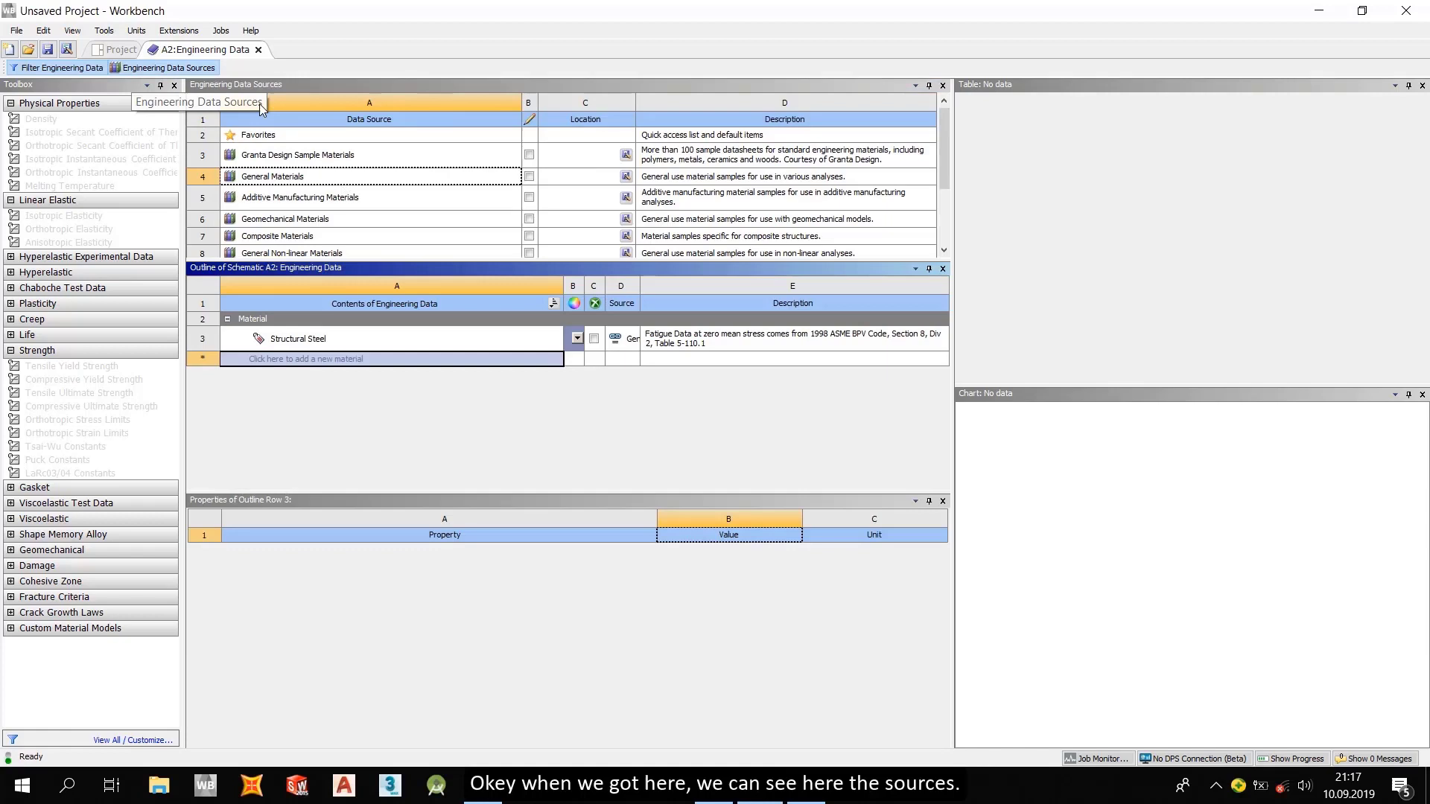
left_click(373, 177)
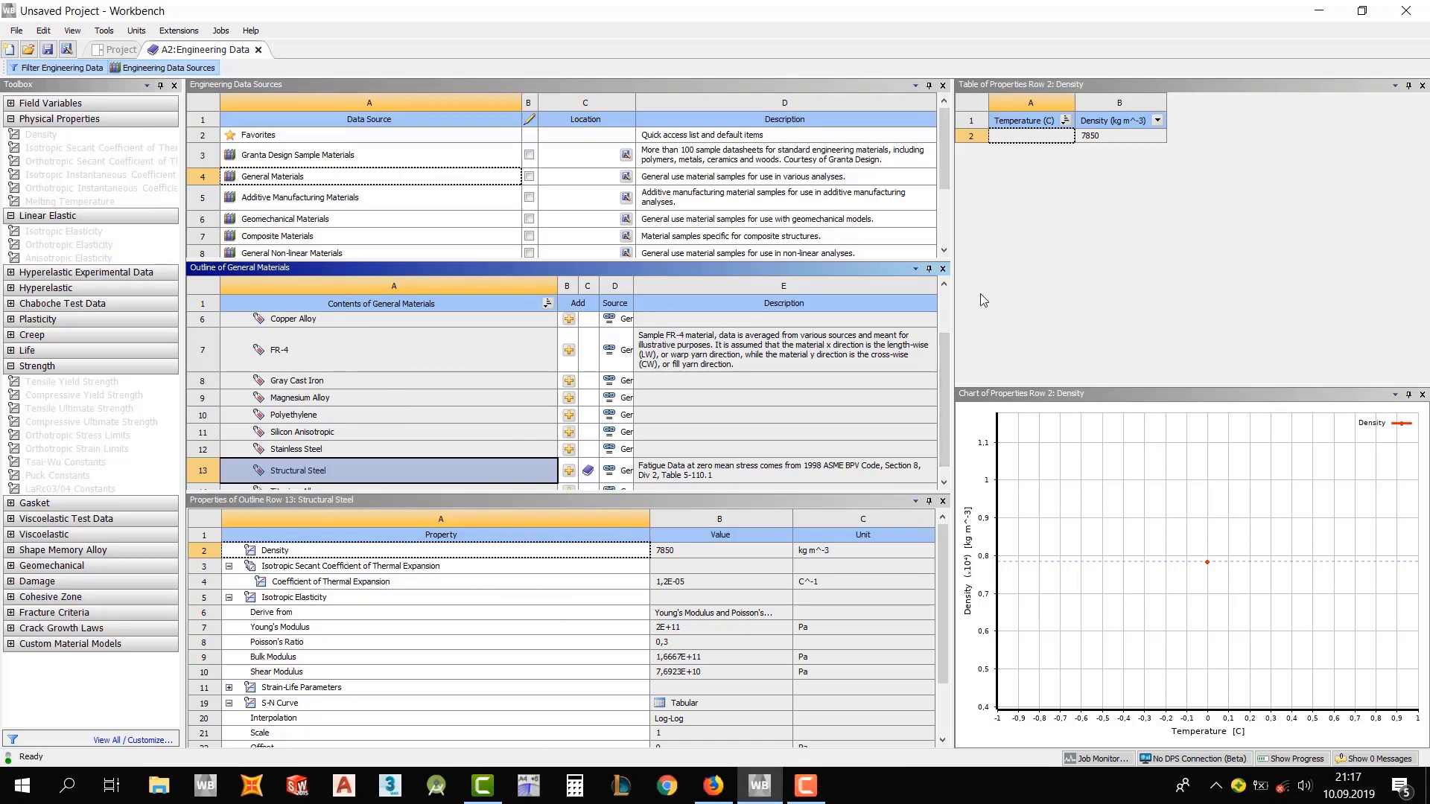
left_click(278, 177)
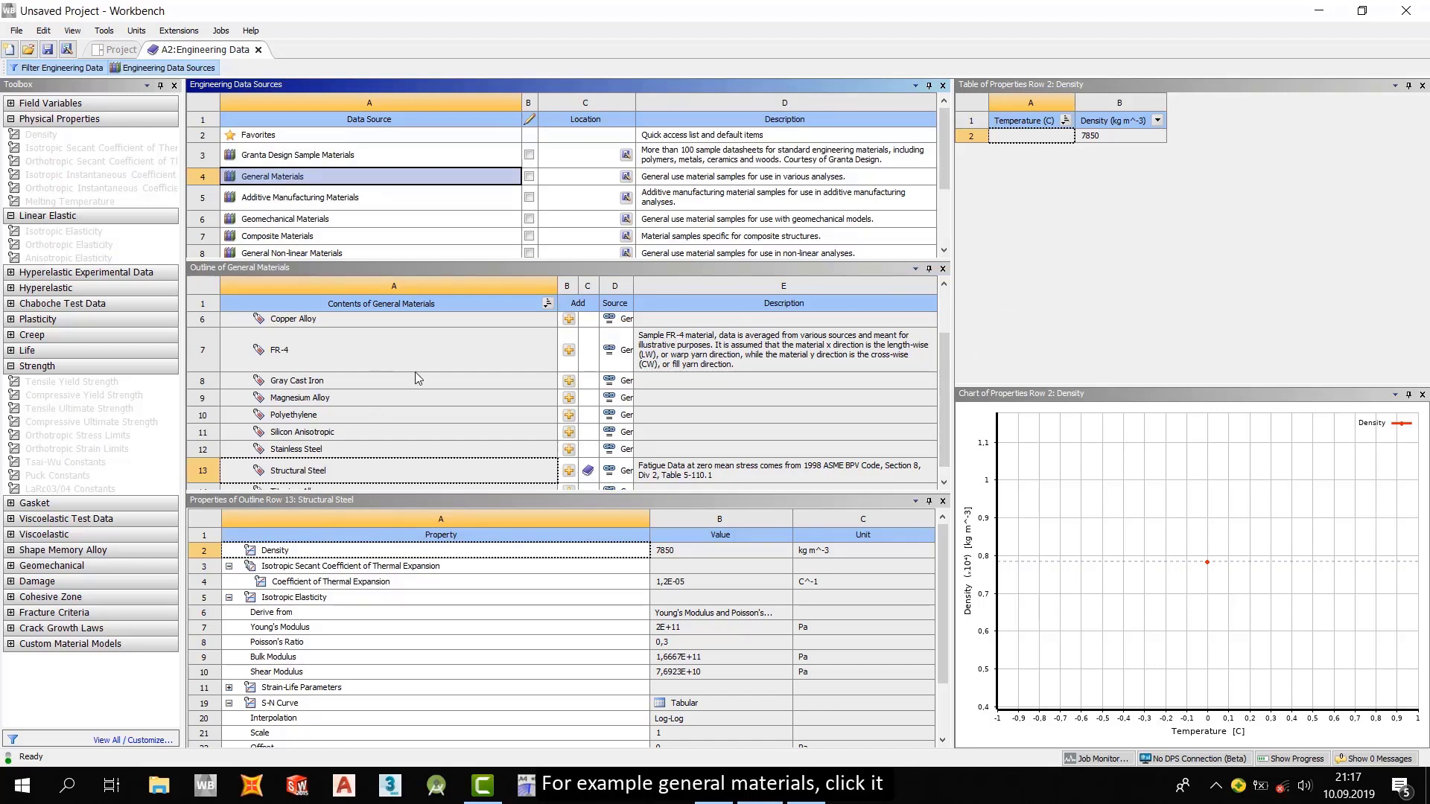
scroll(418, 379, "down", 1)
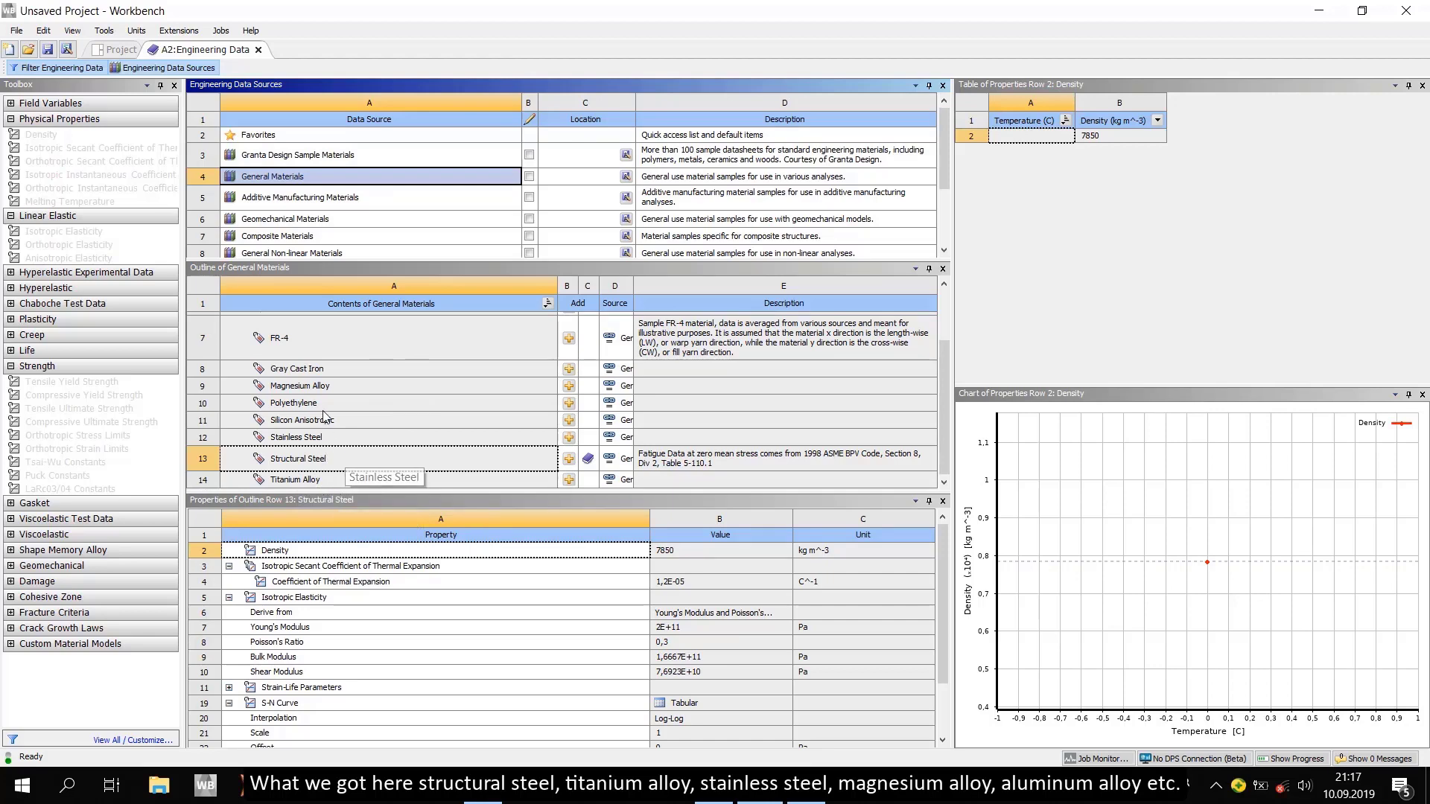
scroll(326, 411, "up", 3)
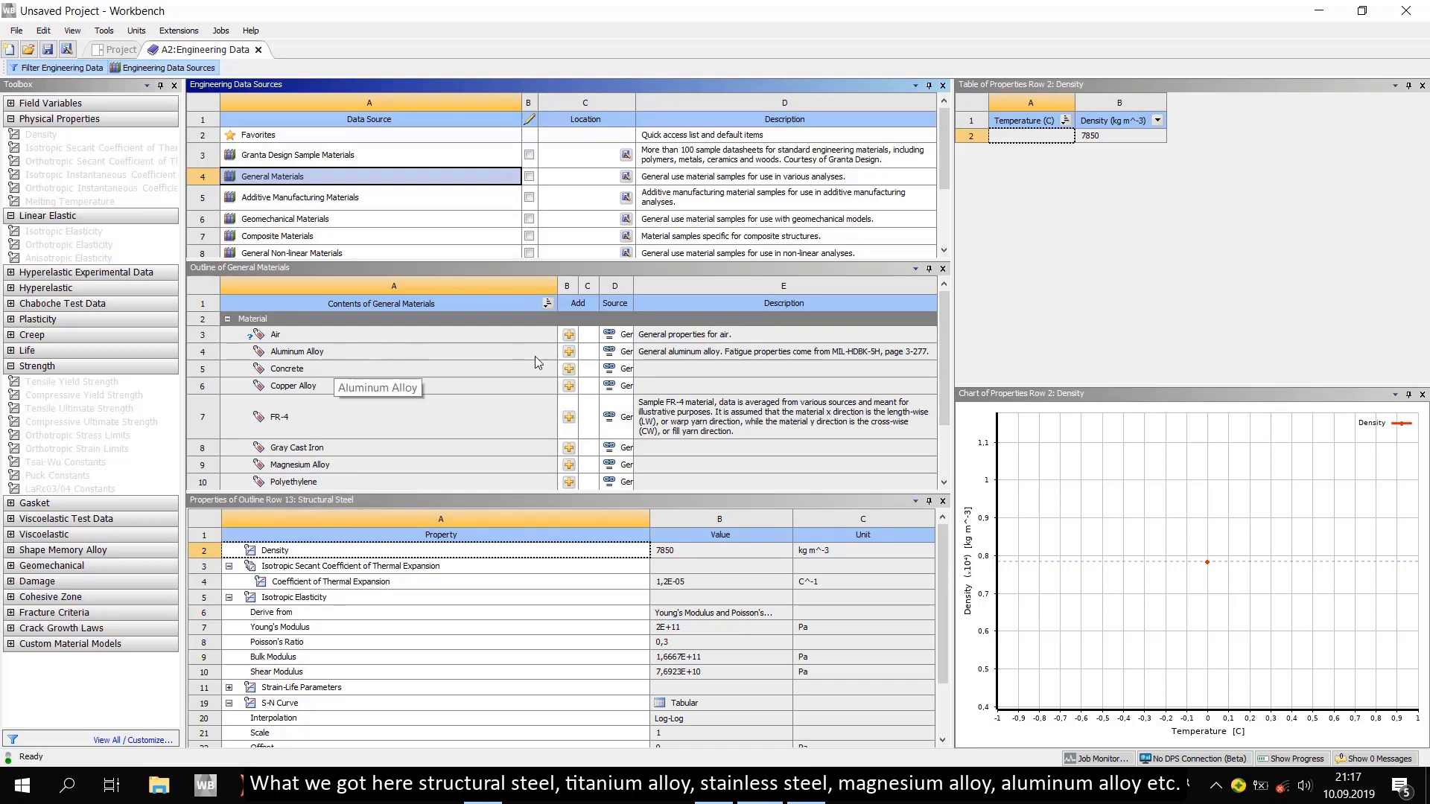
Step: Add Aluminum Alloy from General Materials, then toggle the property filter off and back on
left_click(296, 352)
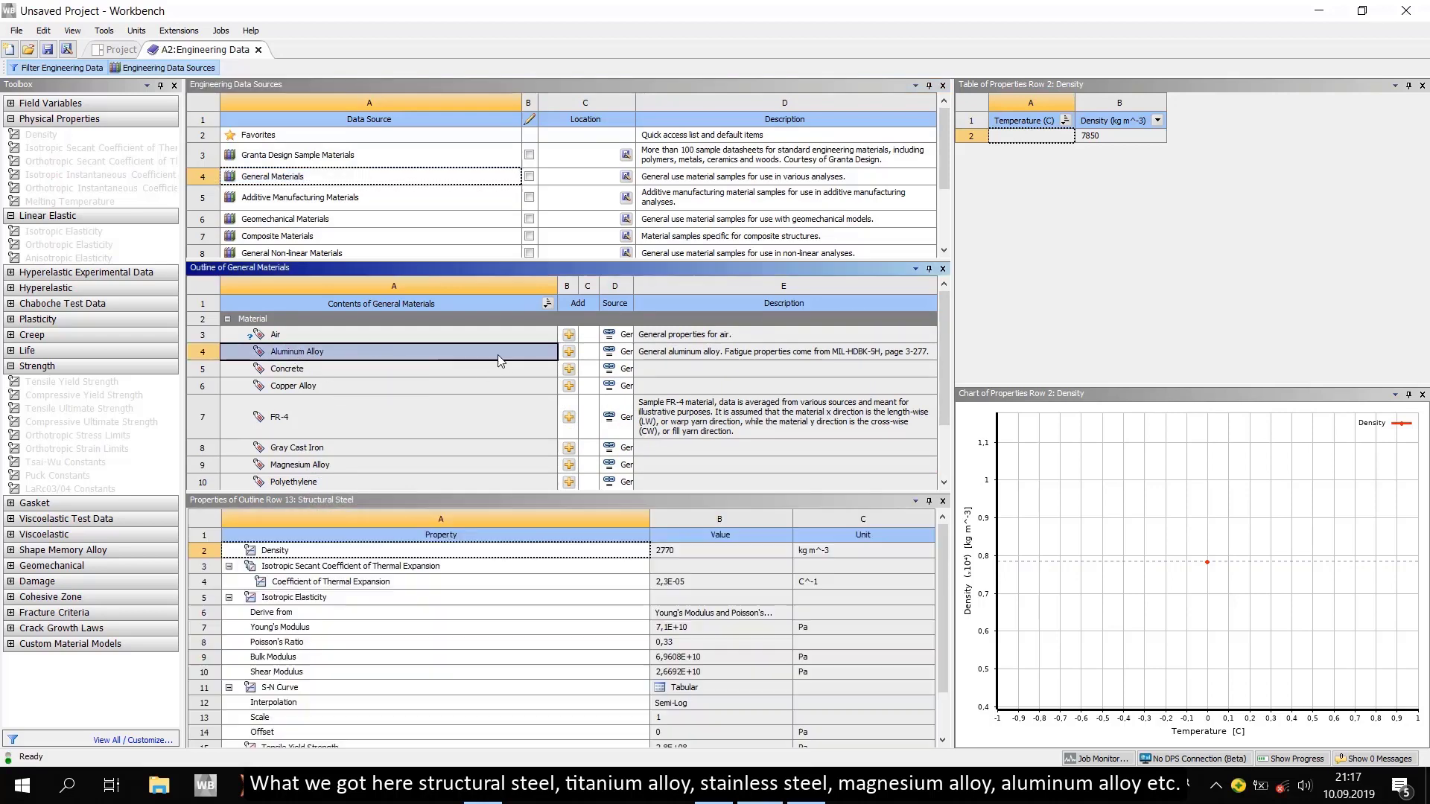
left_click(568, 352)
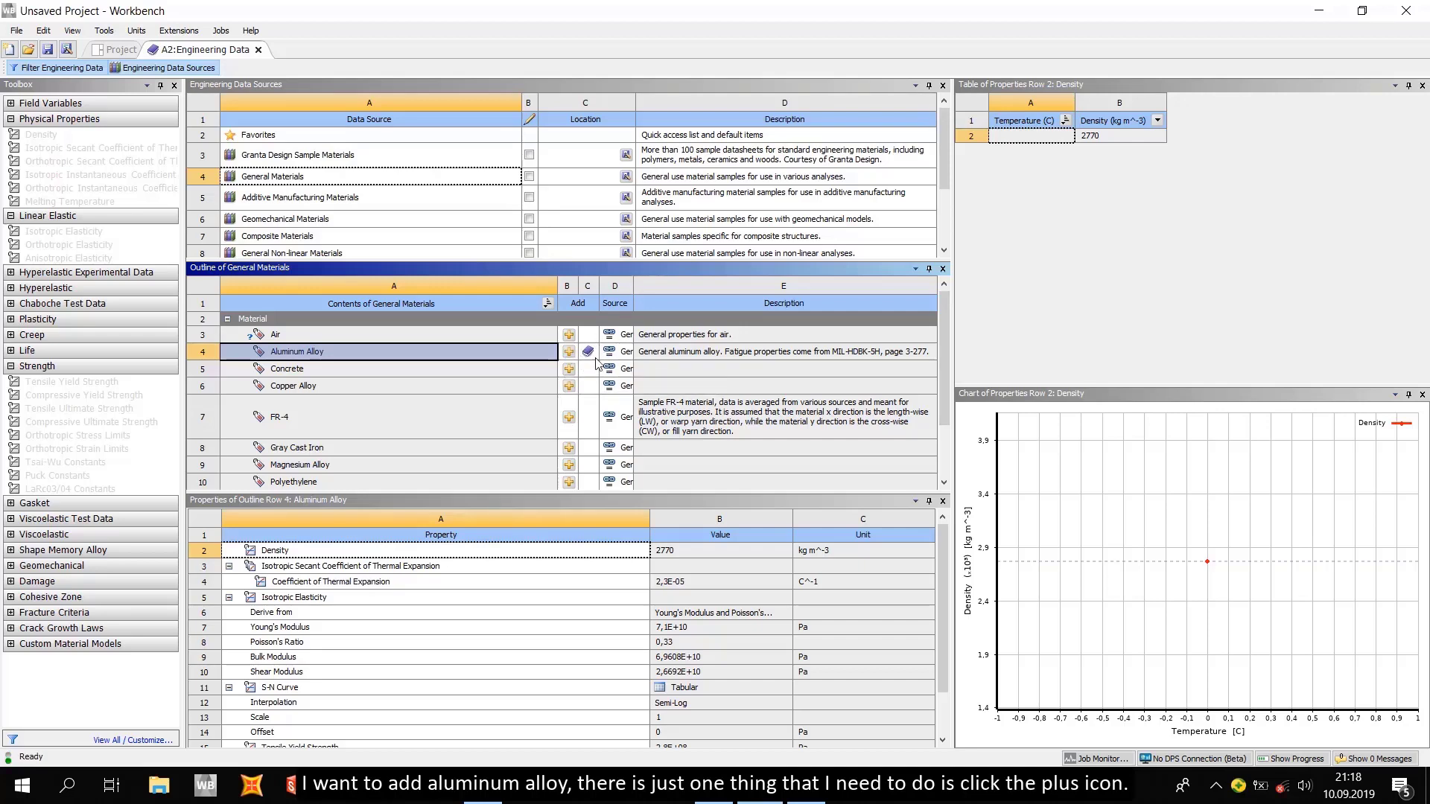
left_click(46, 71)
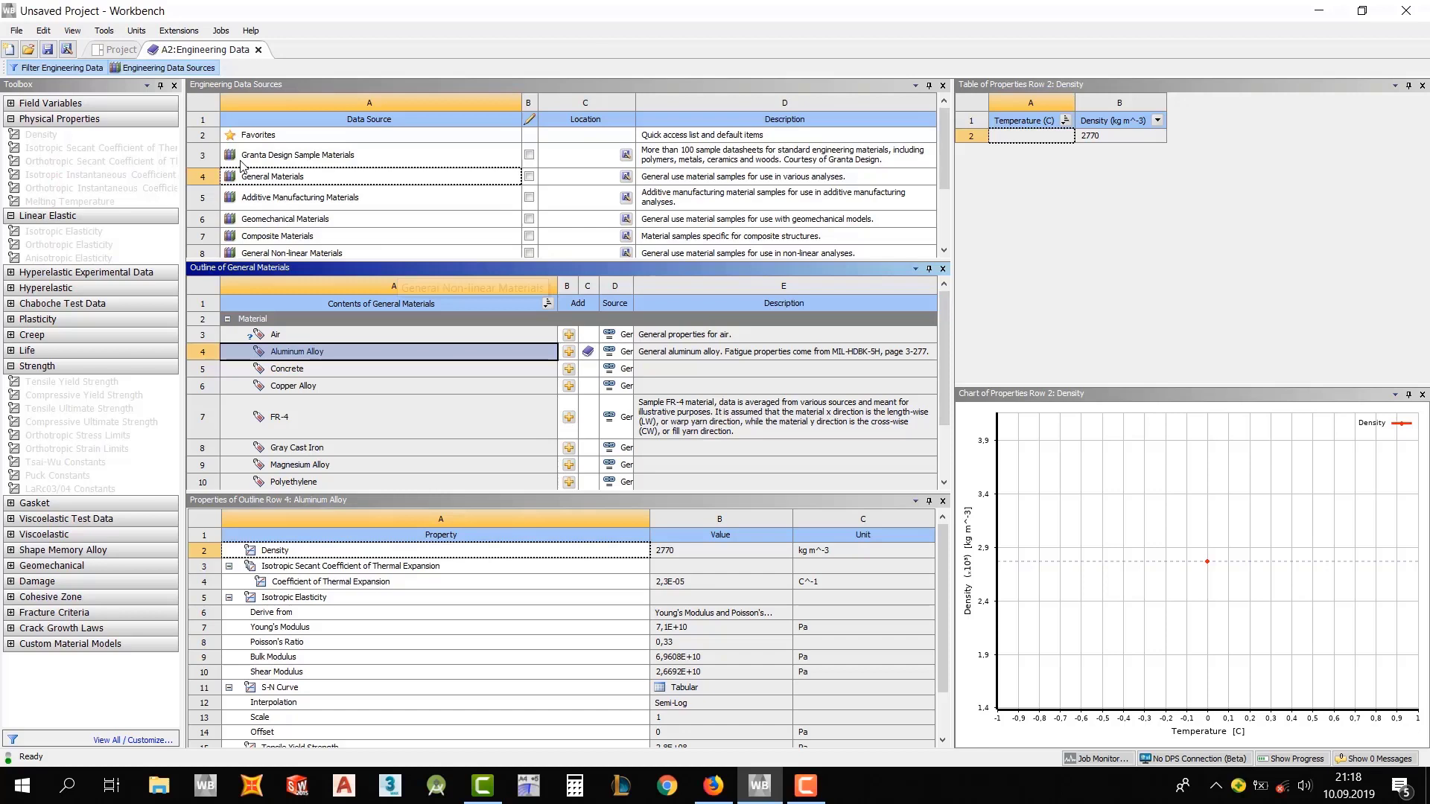
left_click(70, 69)
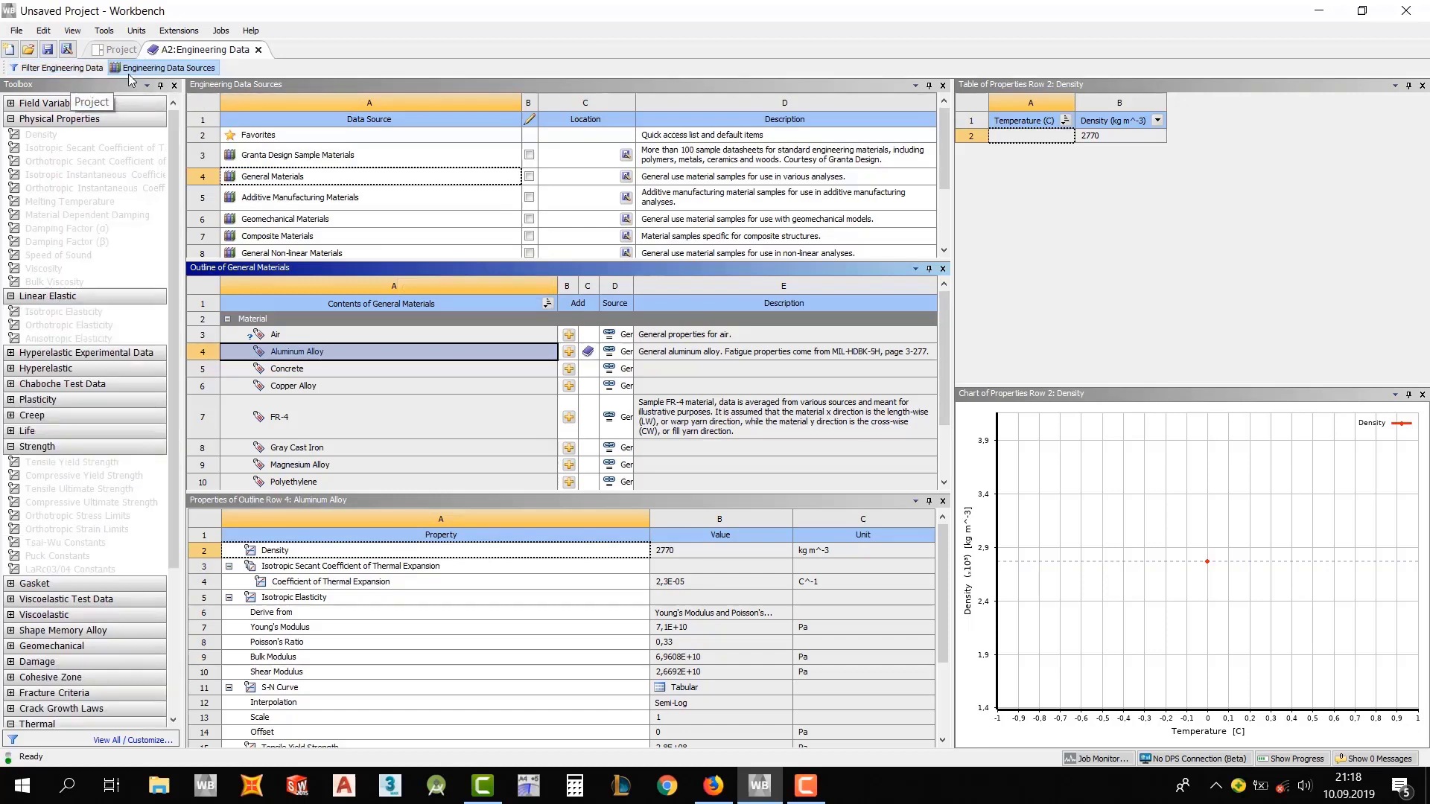
left_click(93, 69)
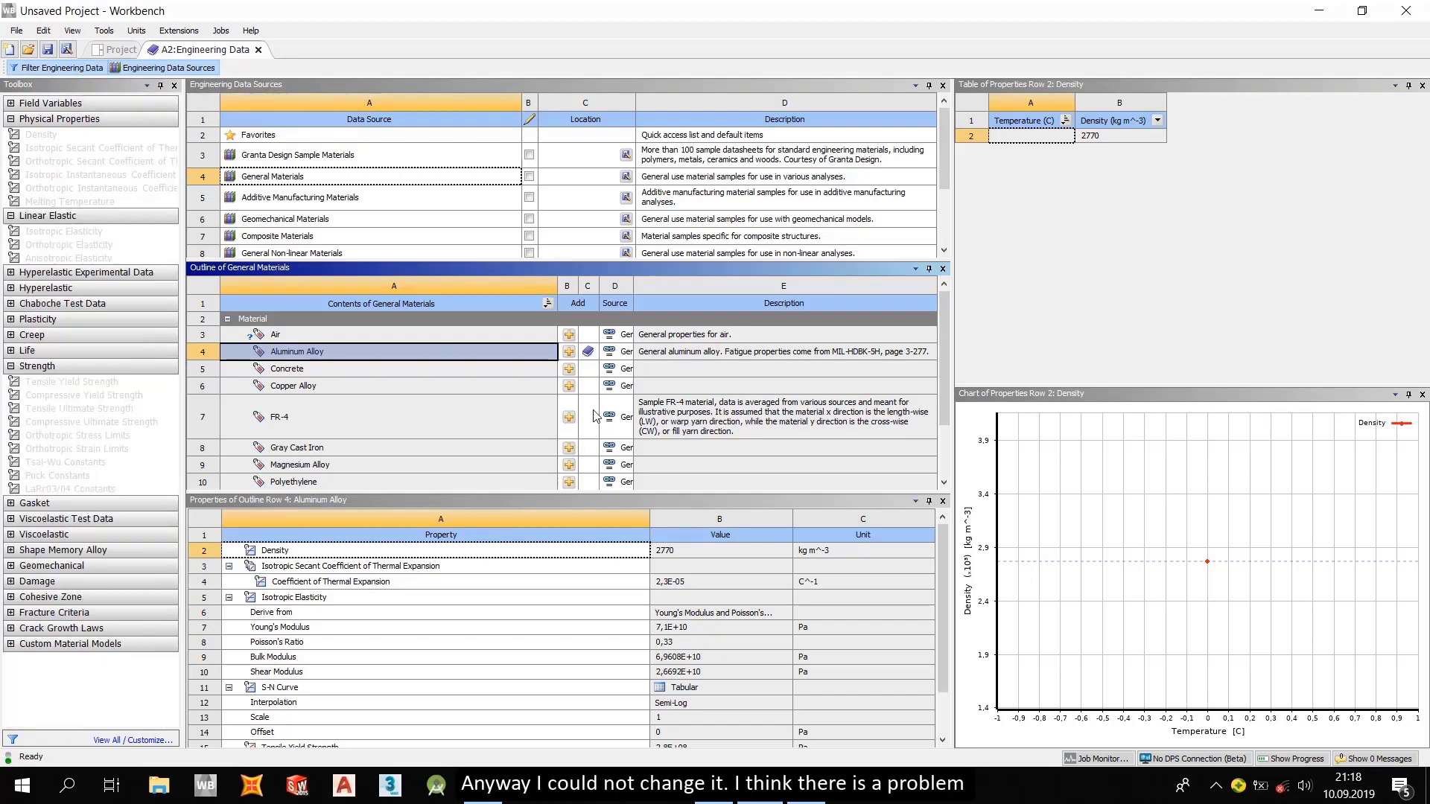
Step: View Concrete's properties: density 2300 kg m^-3, Young's Modulus 3E+10 Pa, Poisson's Ratio 0,18
left_click(359, 370)
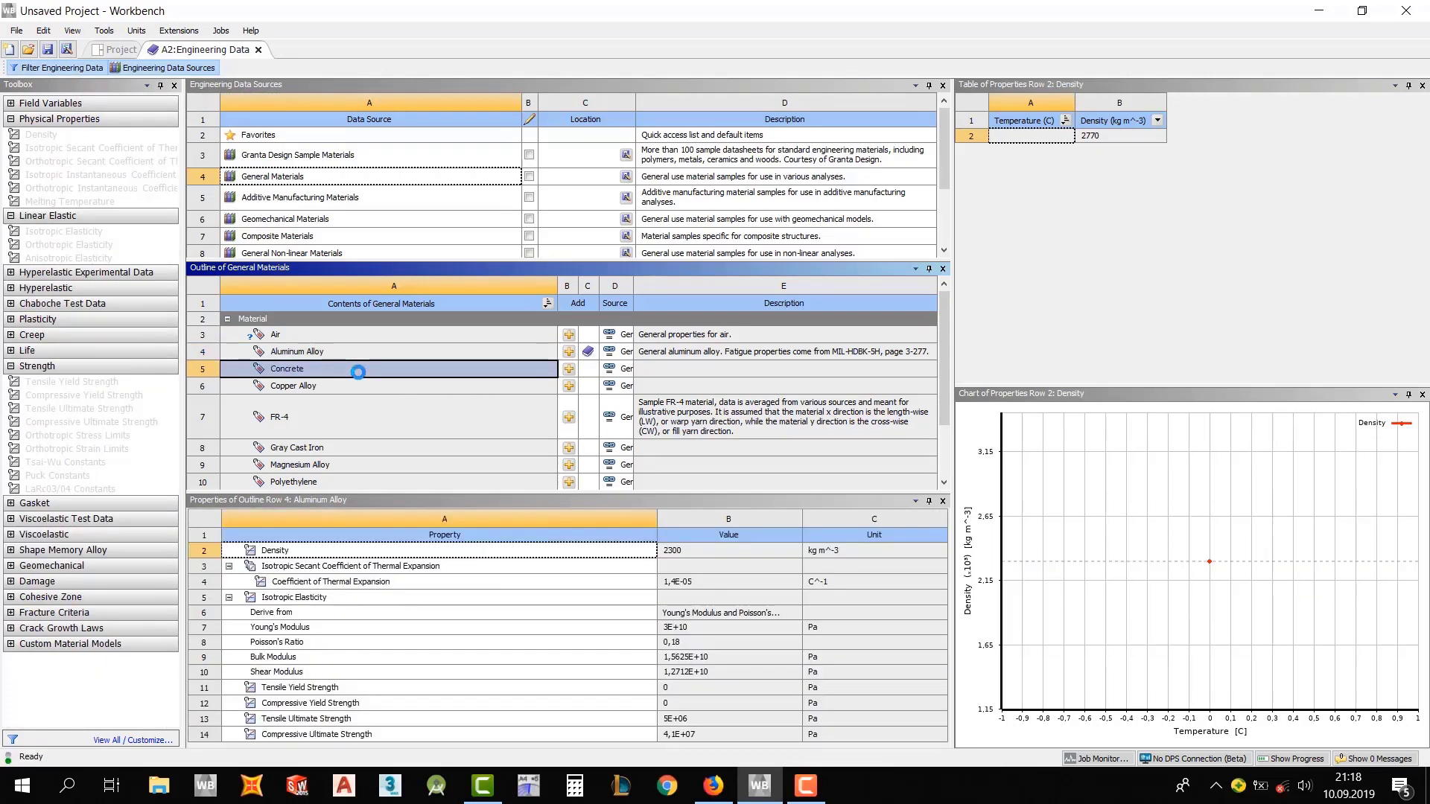
scroll(457, 417, "down", 2)
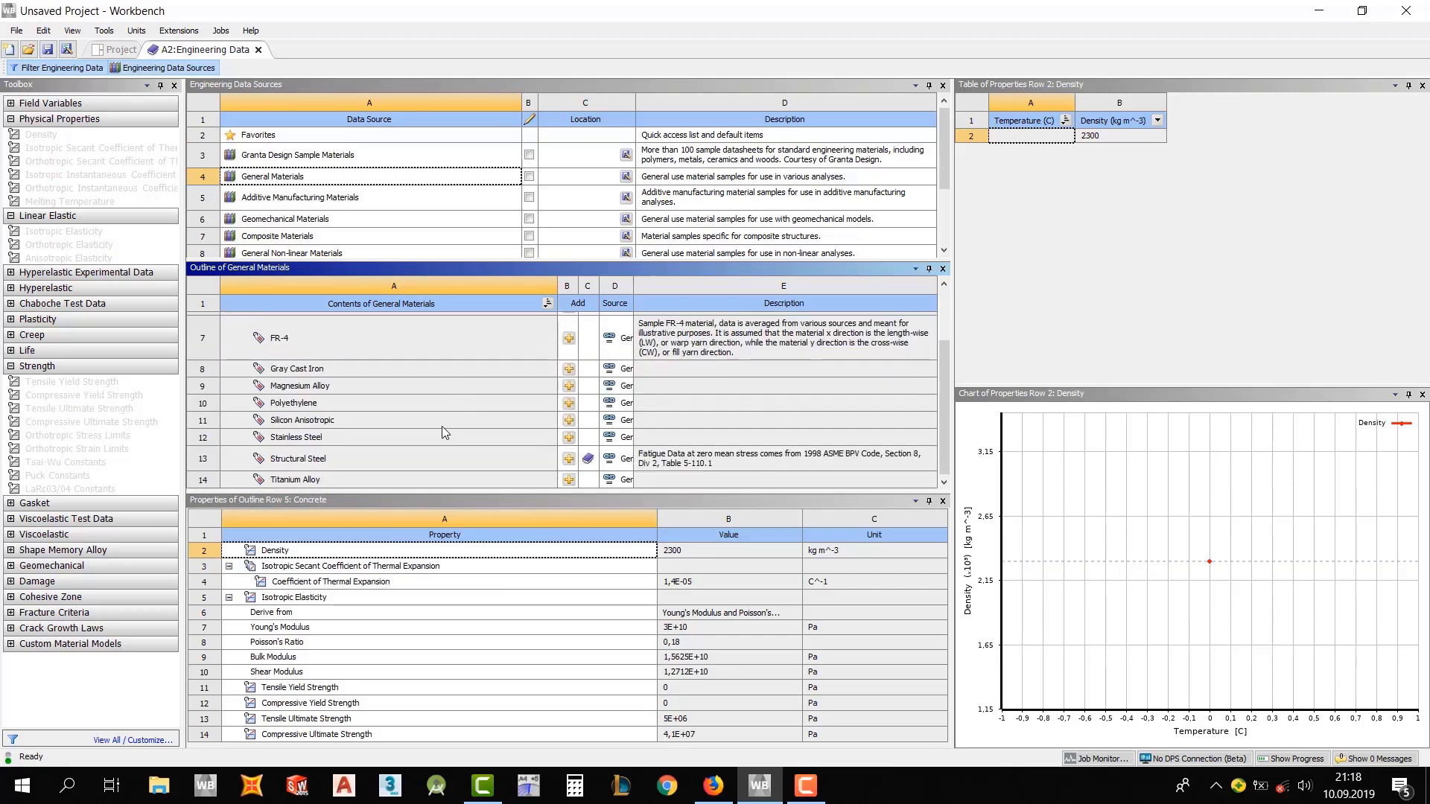
scroll(484, 445, "up", 2)
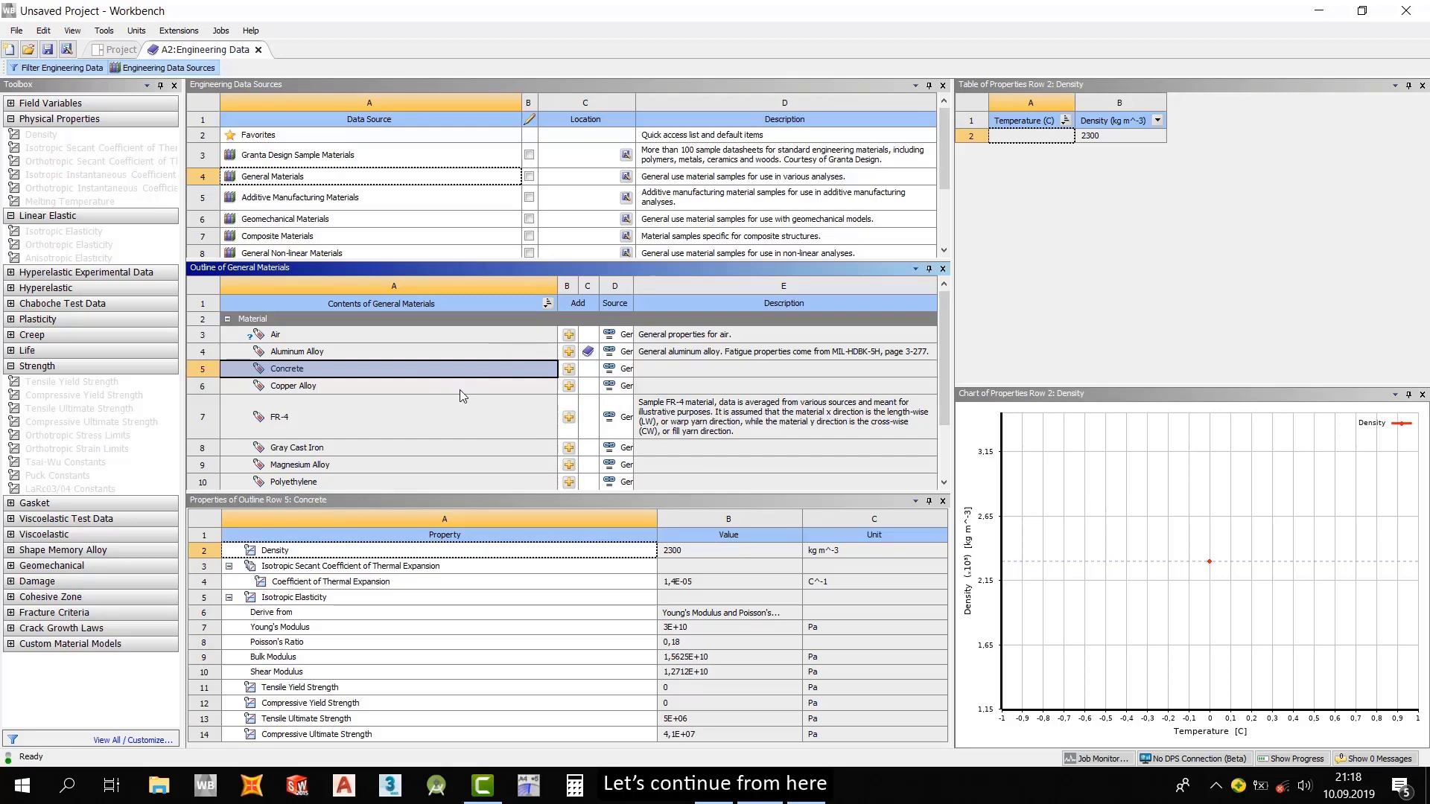
Step: Browse the Composite Materials library, then return to the project's Aluminum Alloy and Structural Steel list
left_click(315, 242)
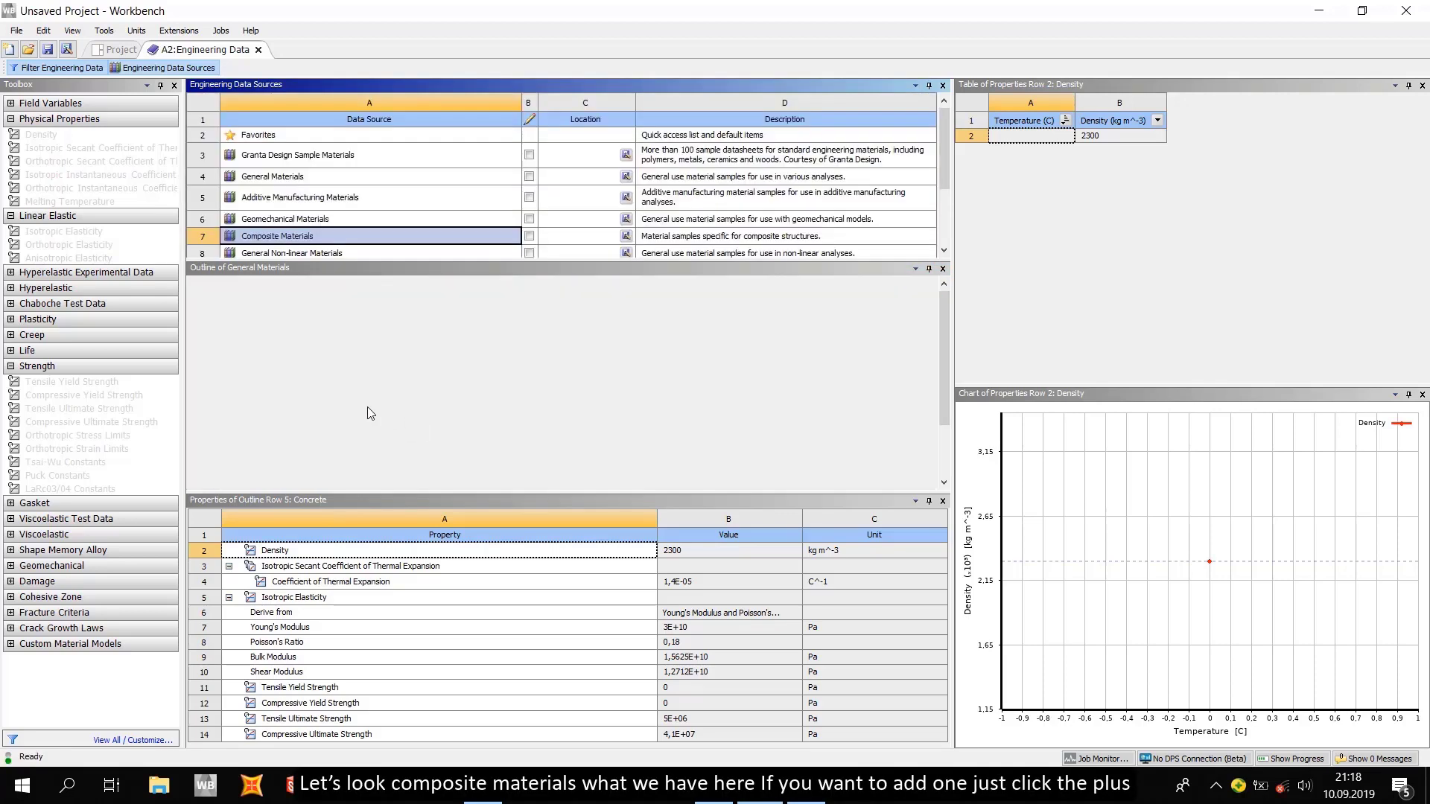
scroll(339, 408, "down", 4)
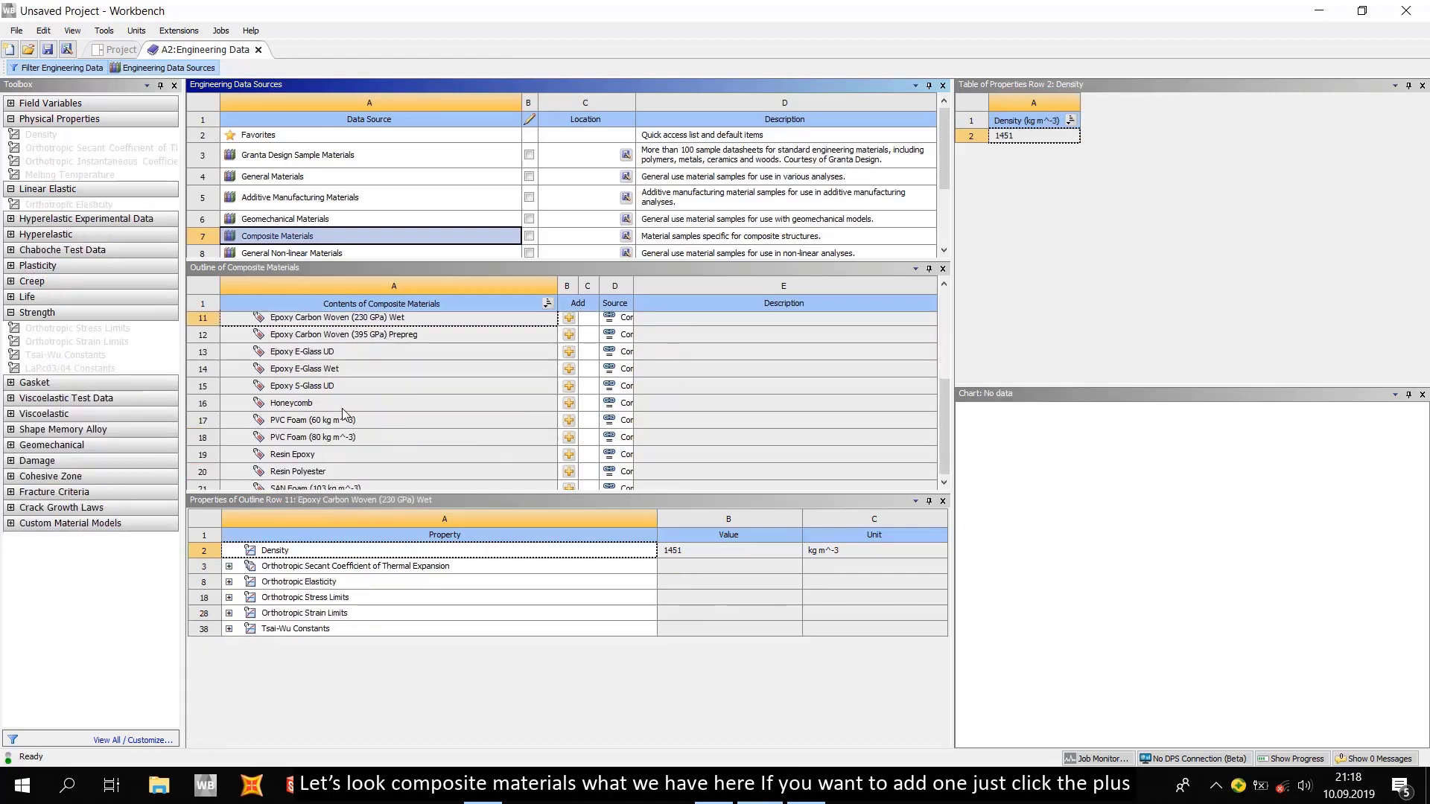
scroll(517, 463, "up", 4)
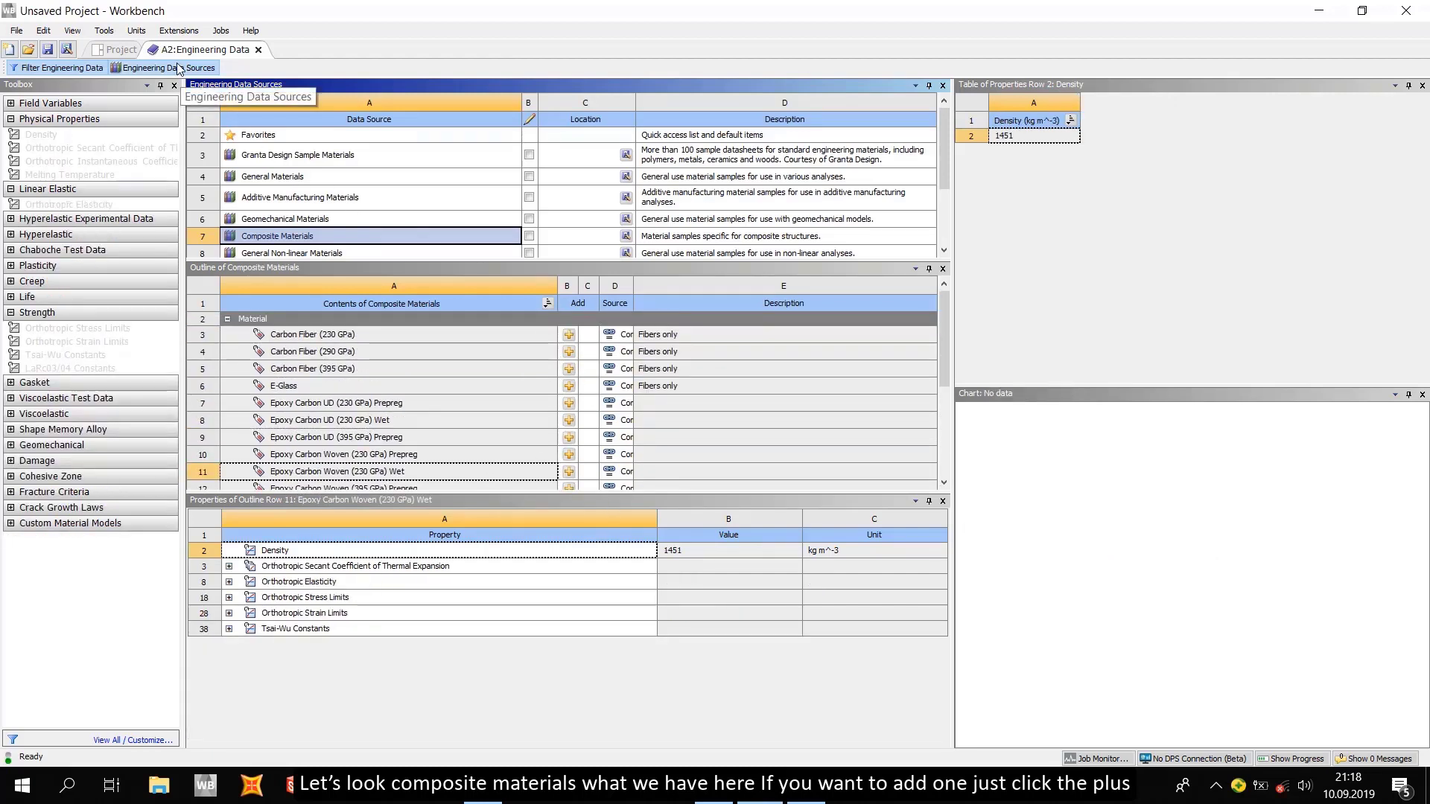
left_click(119, 68)
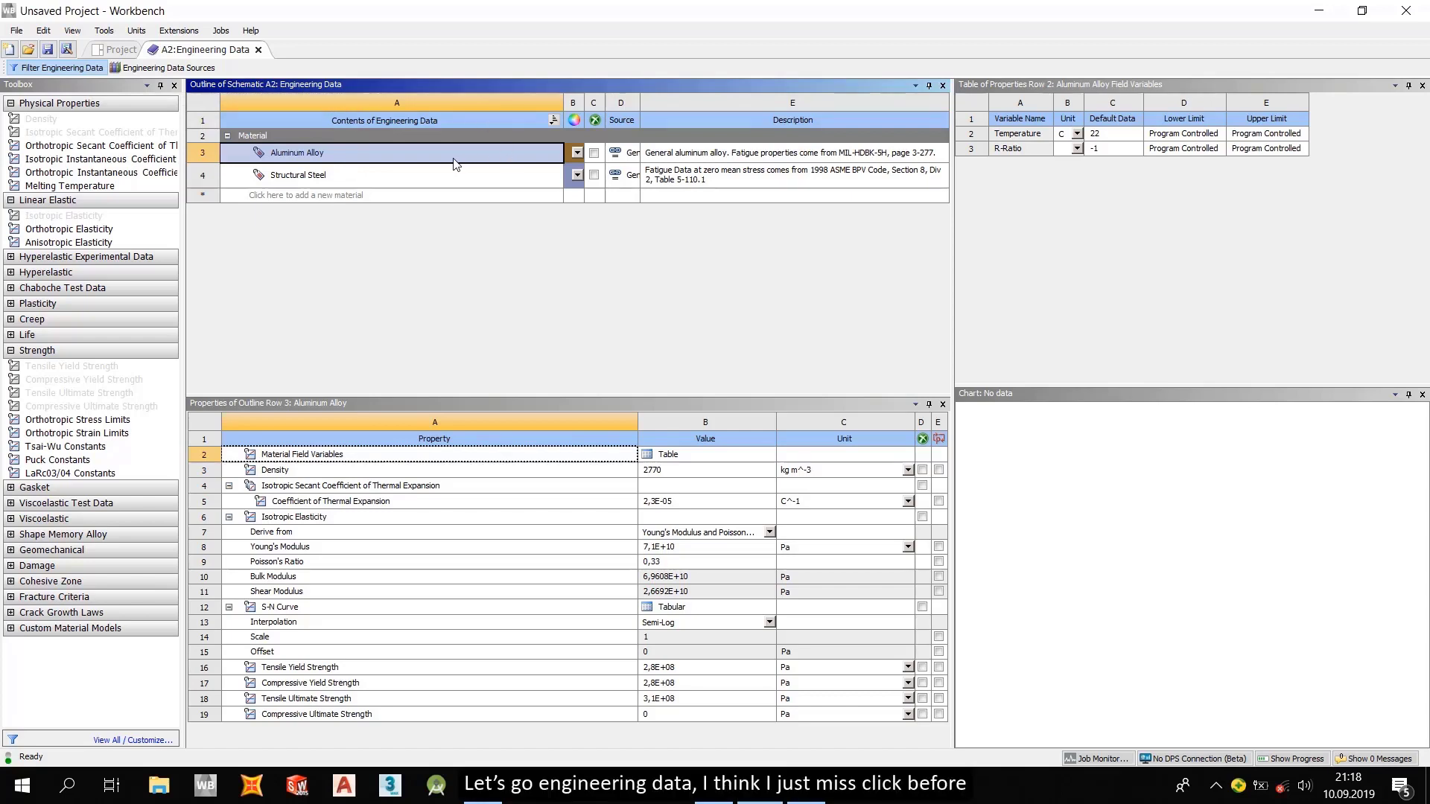
Step: Display Aluminum Alloy's 2770 kg m^-3 density in its property table and chart
left_click(77, 67)
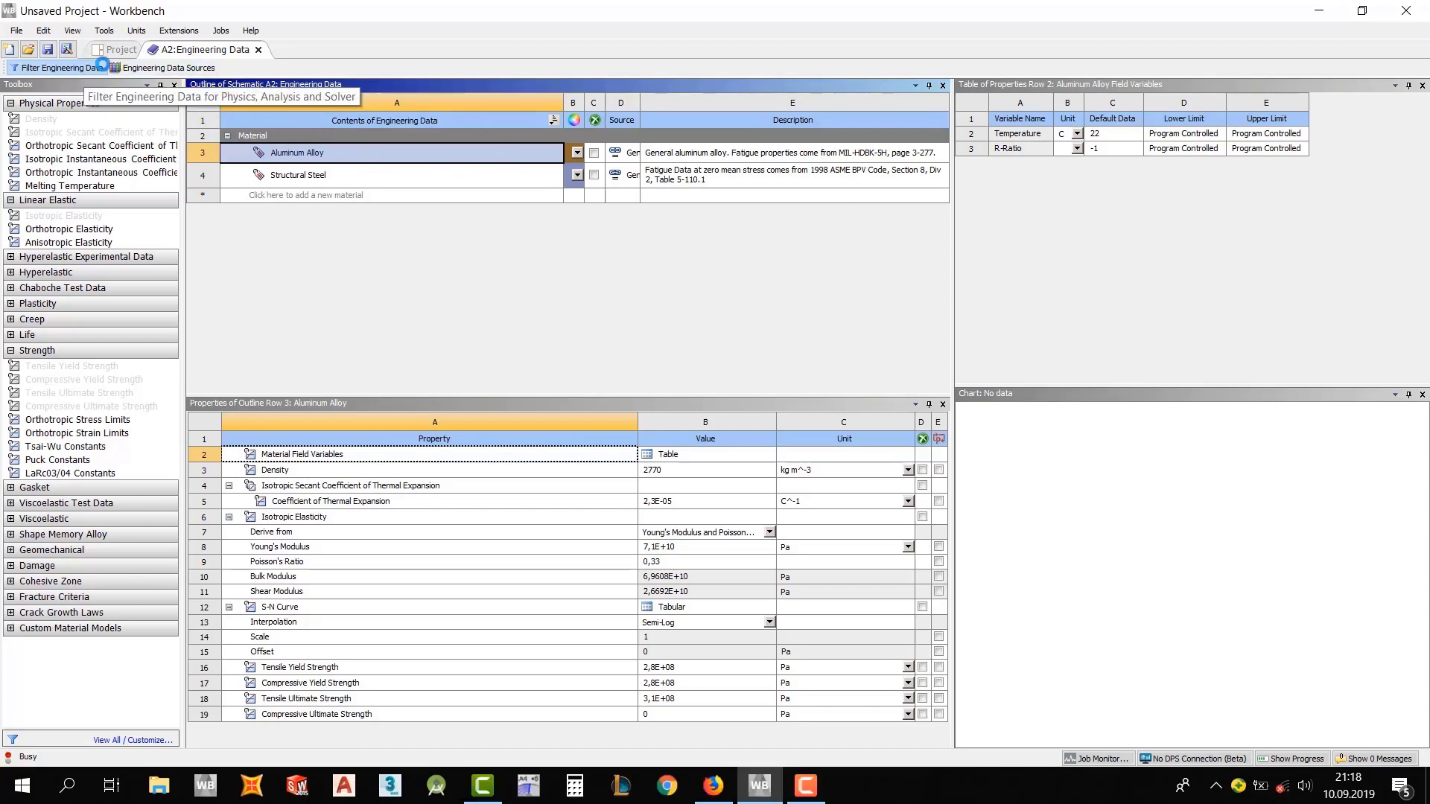
left_click(63, 68)
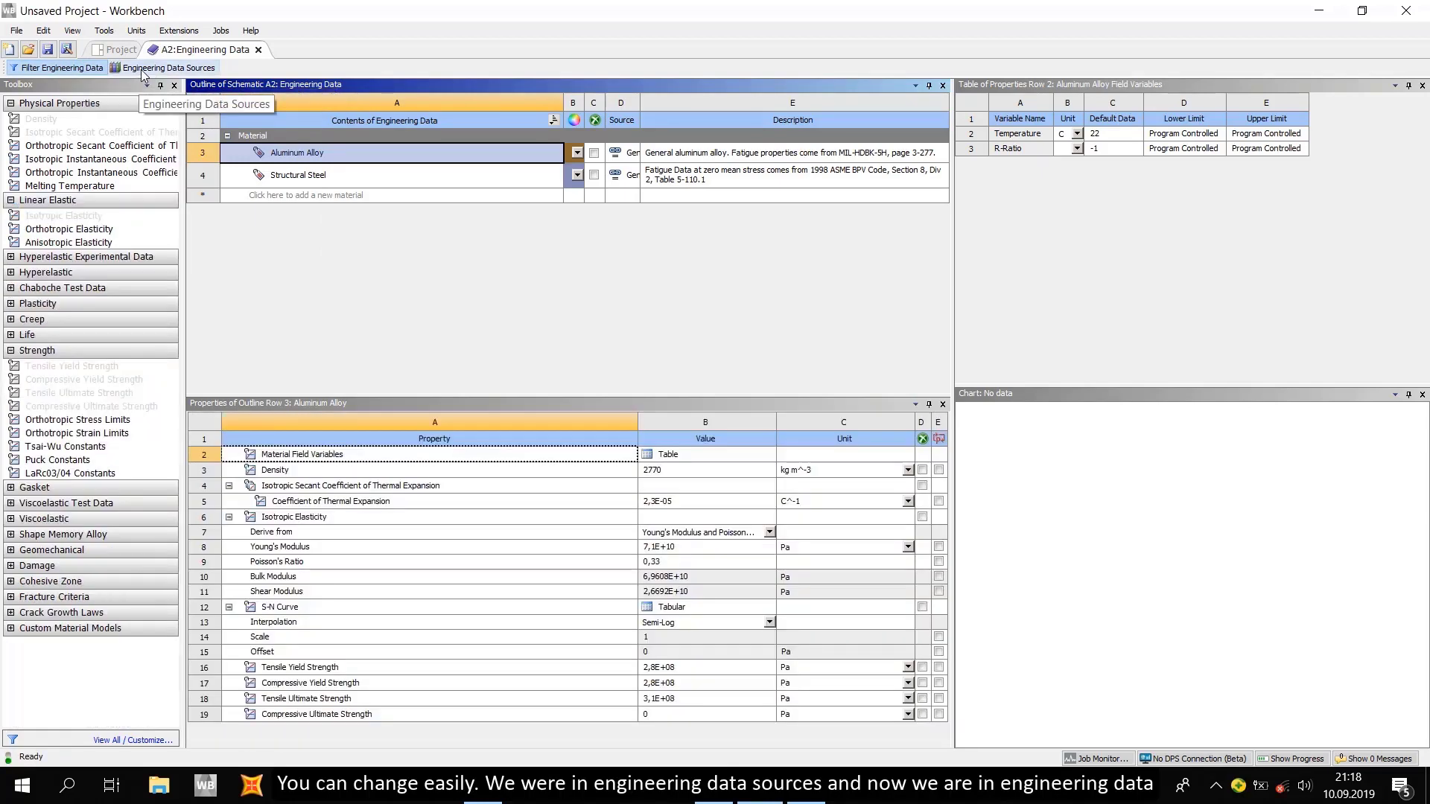
left_click(144, 70)
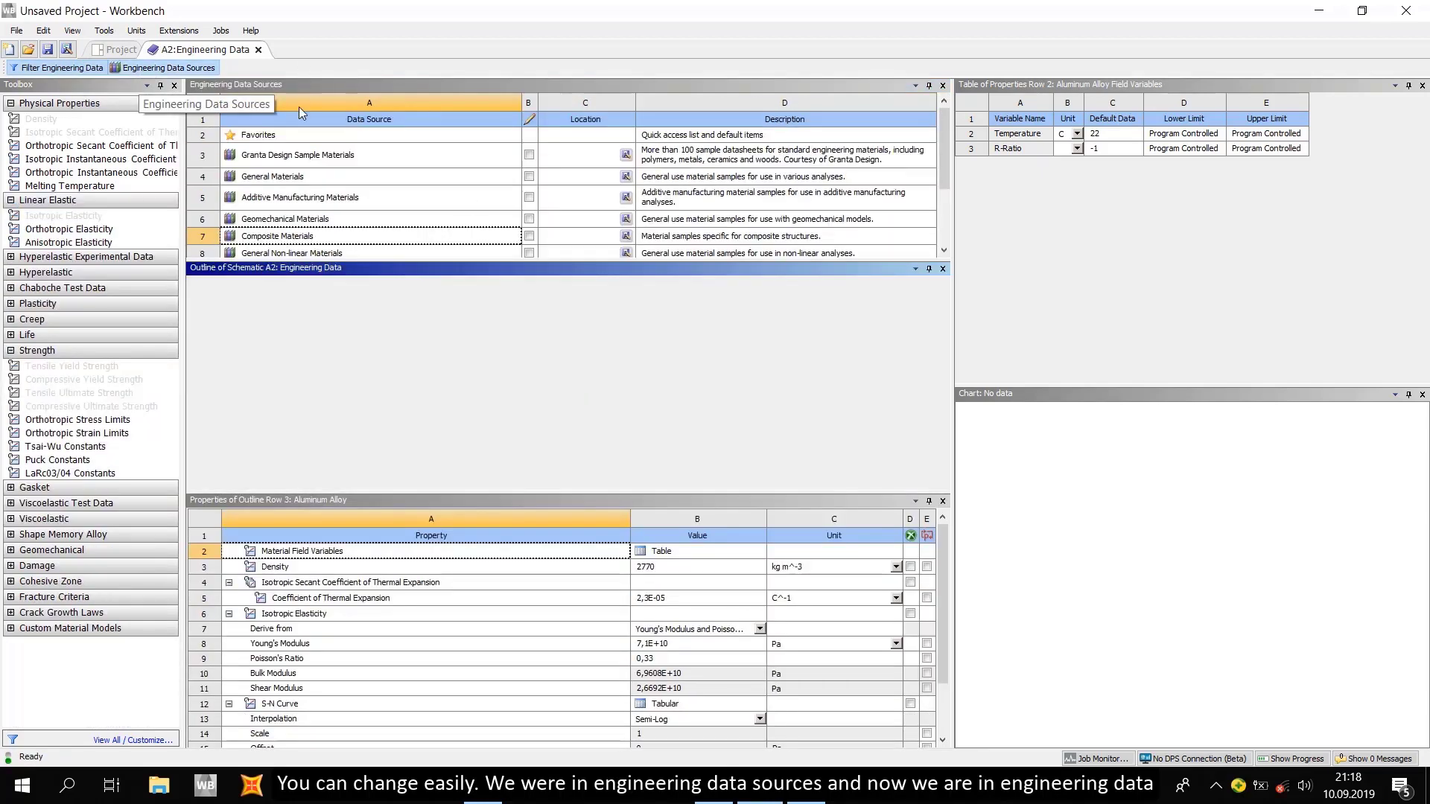
left_click(171, 67)
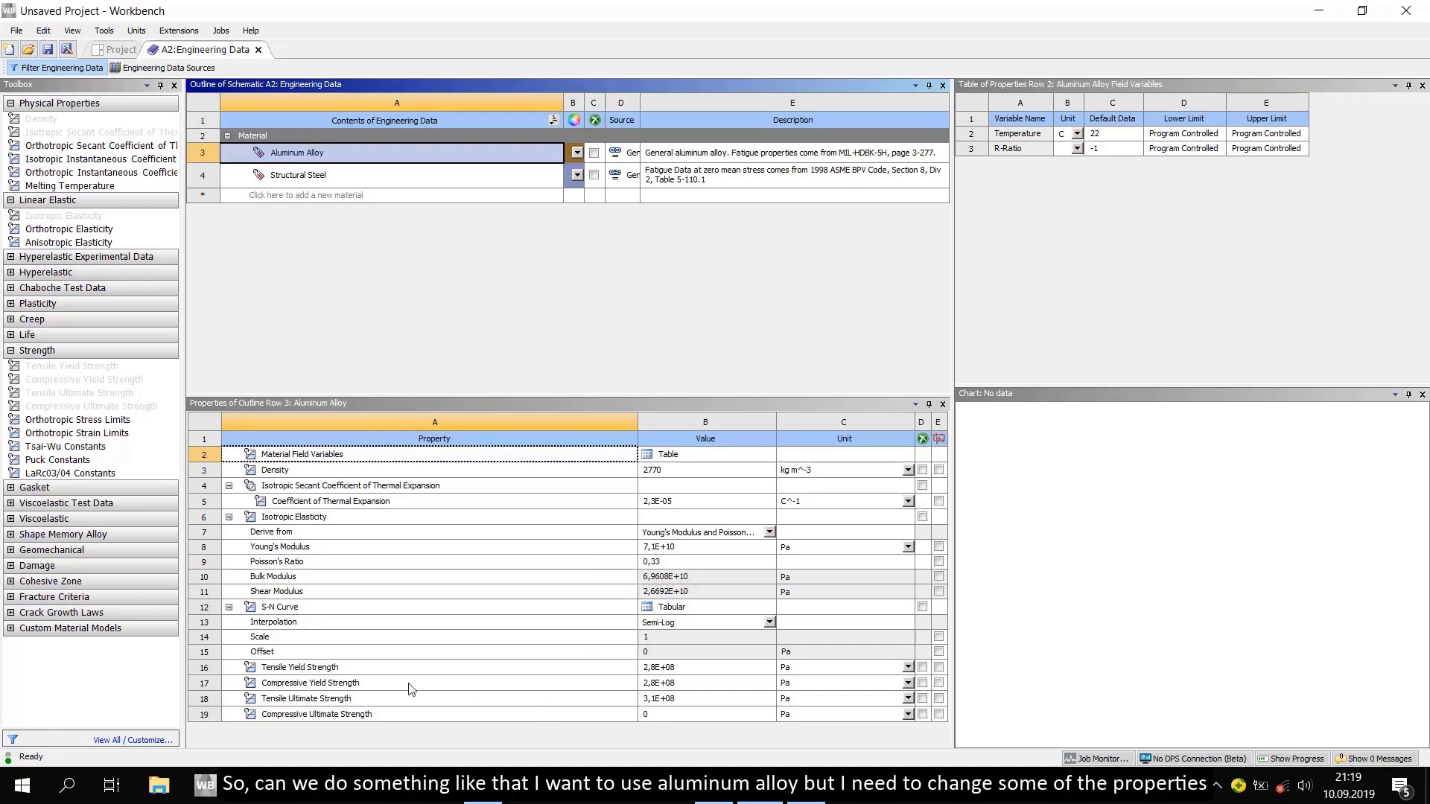
left_click(308, 476)
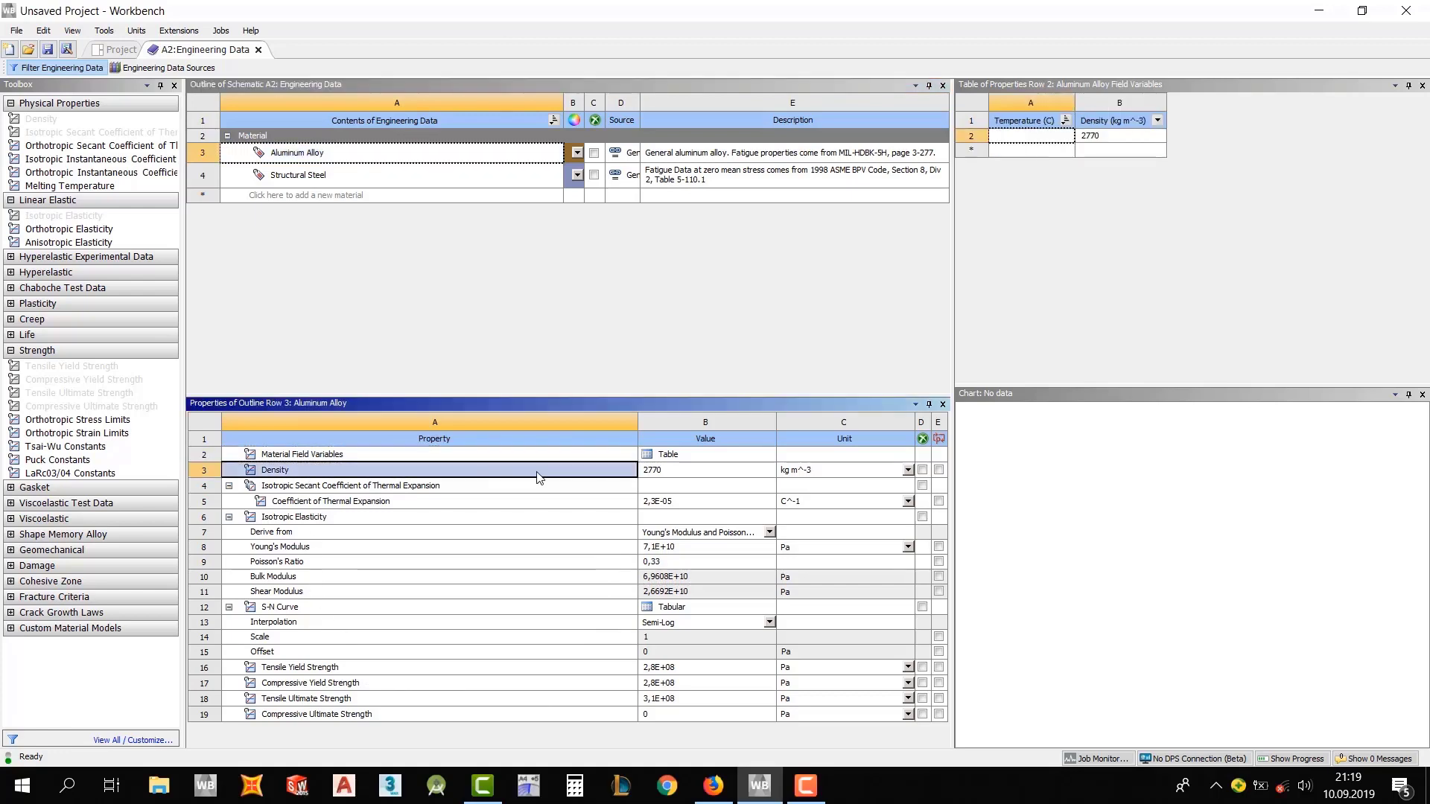
left_click(653, 471)
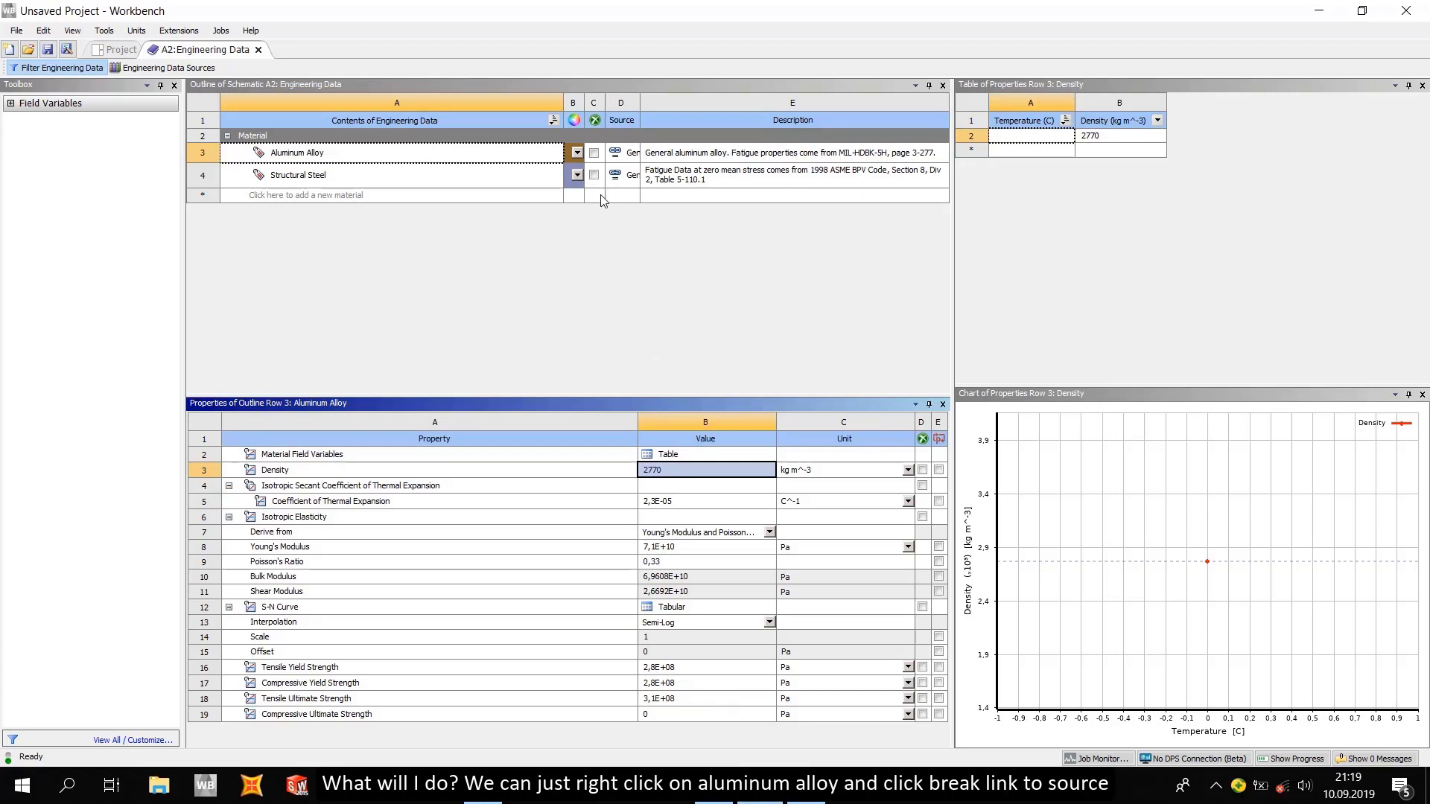
Step: Break Aluminum Alloy's link to its source and change its density to 2700 kg m^-3
right_click(314, 155)
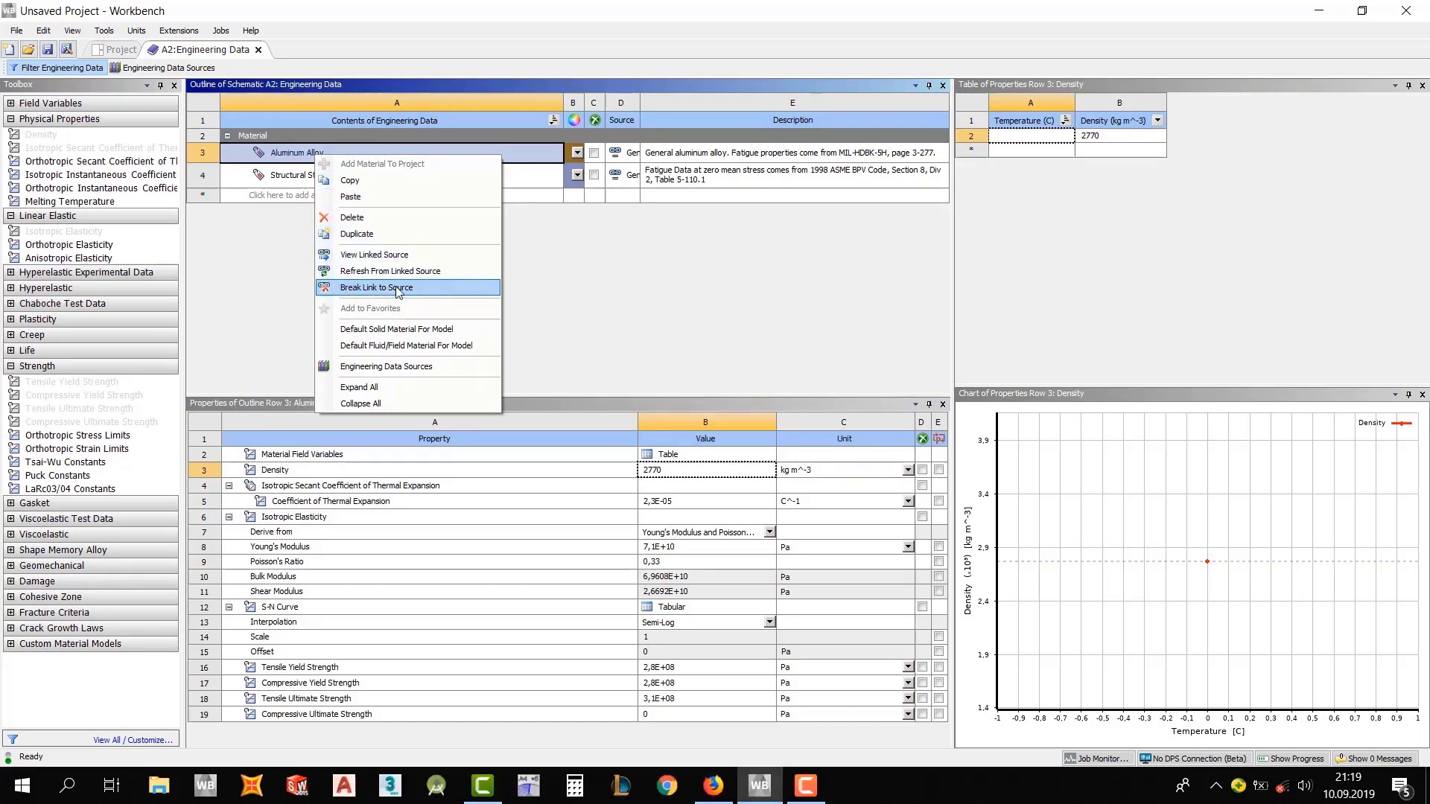
left_click(359, 293)
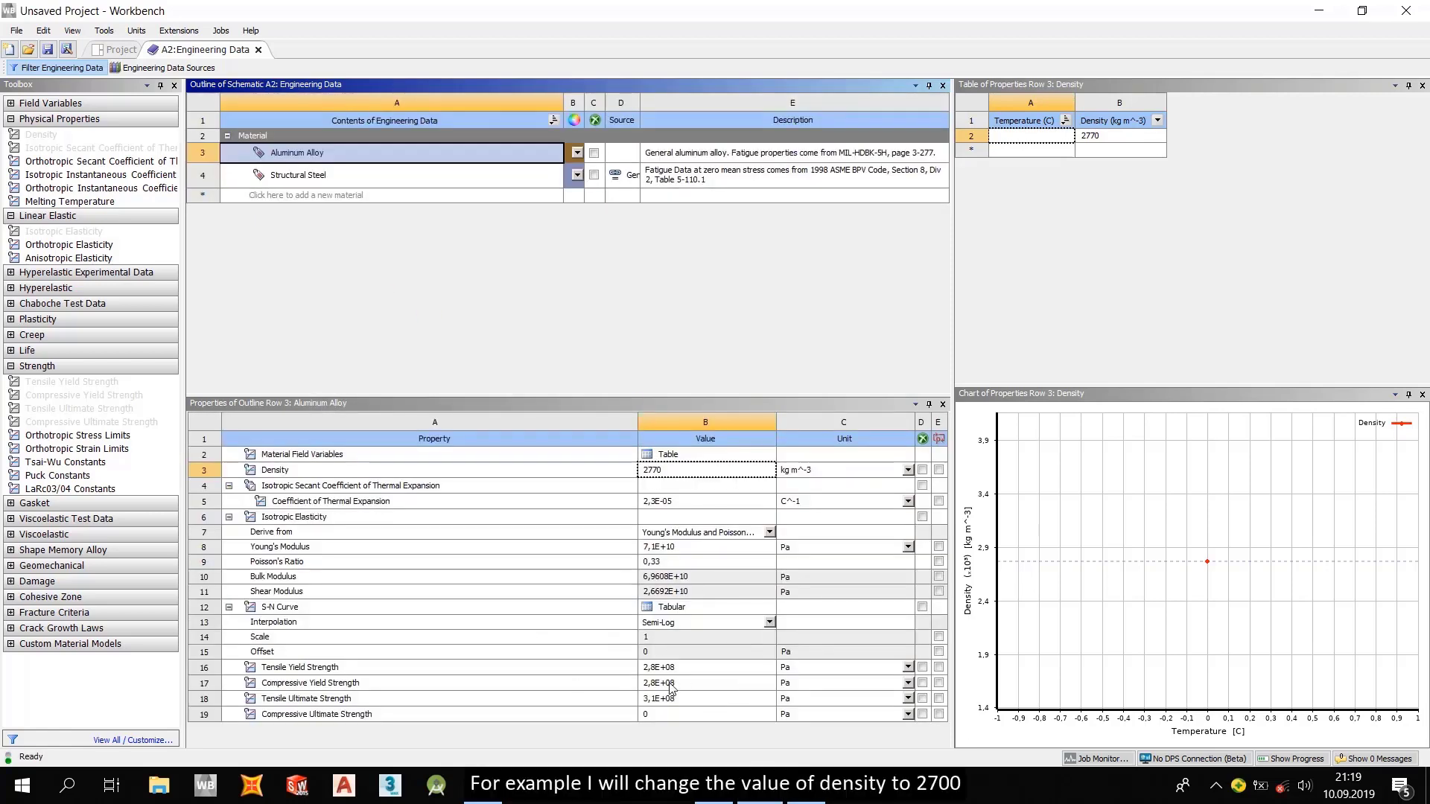
left_click(674, 475)
type("2700")
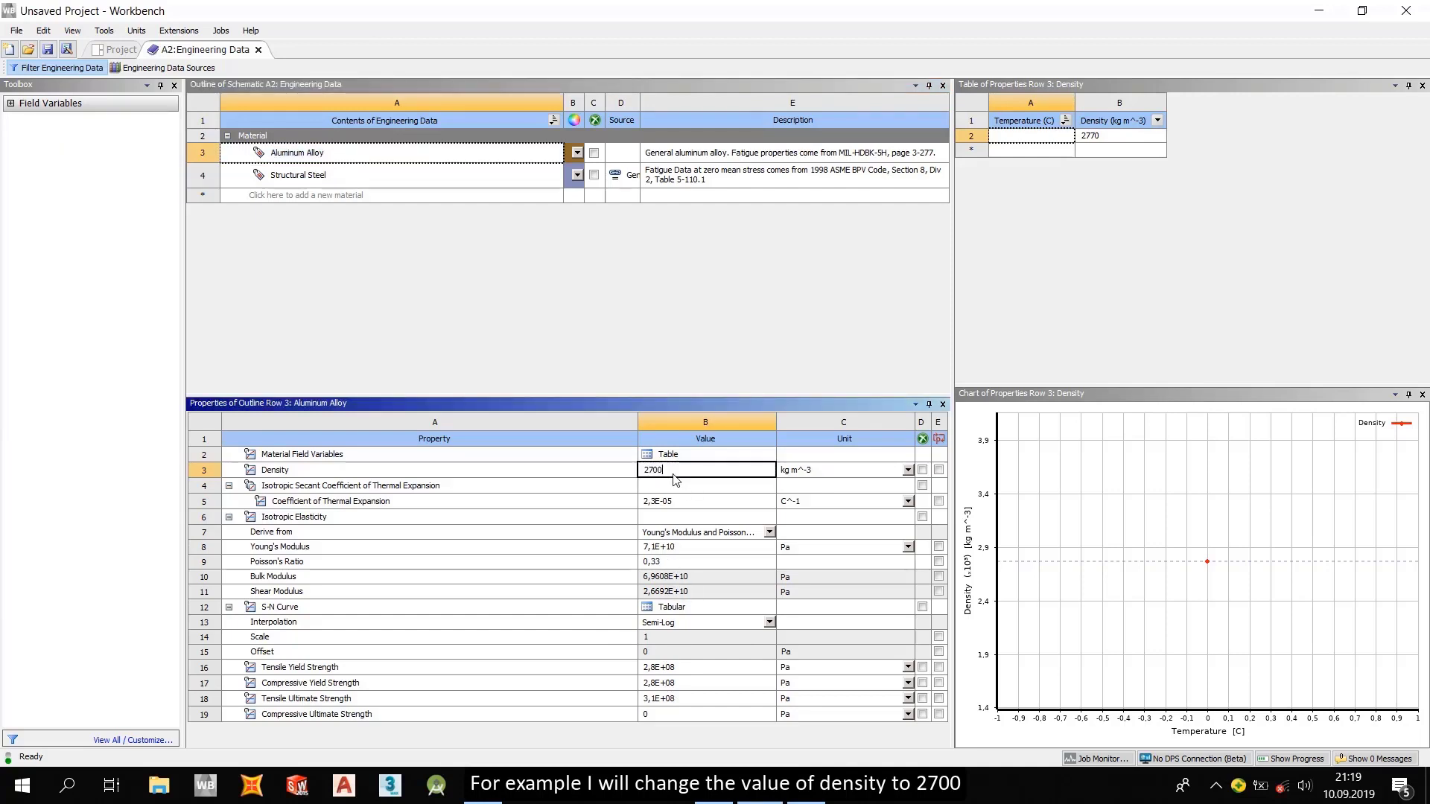
key("Return")
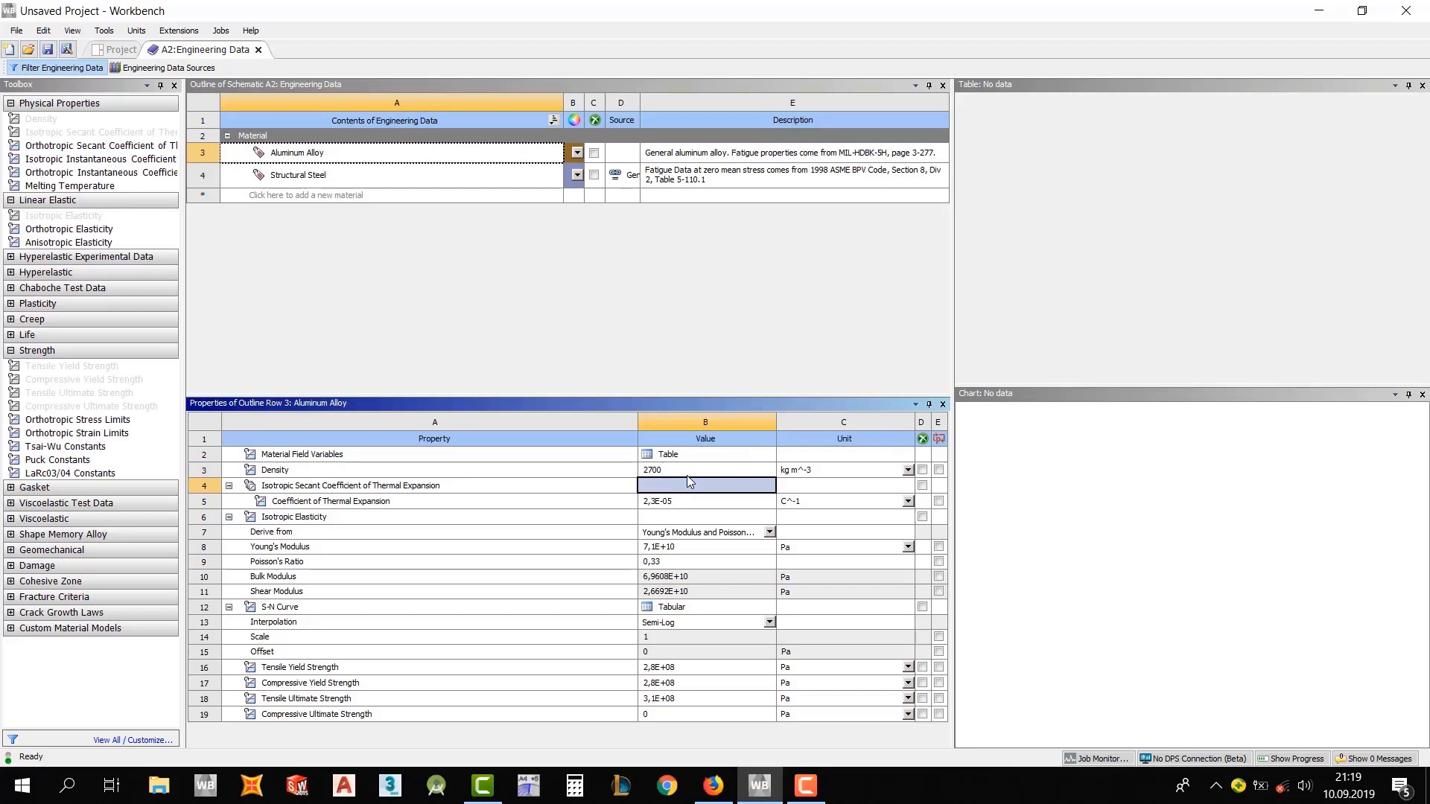
left_click(686, 471)
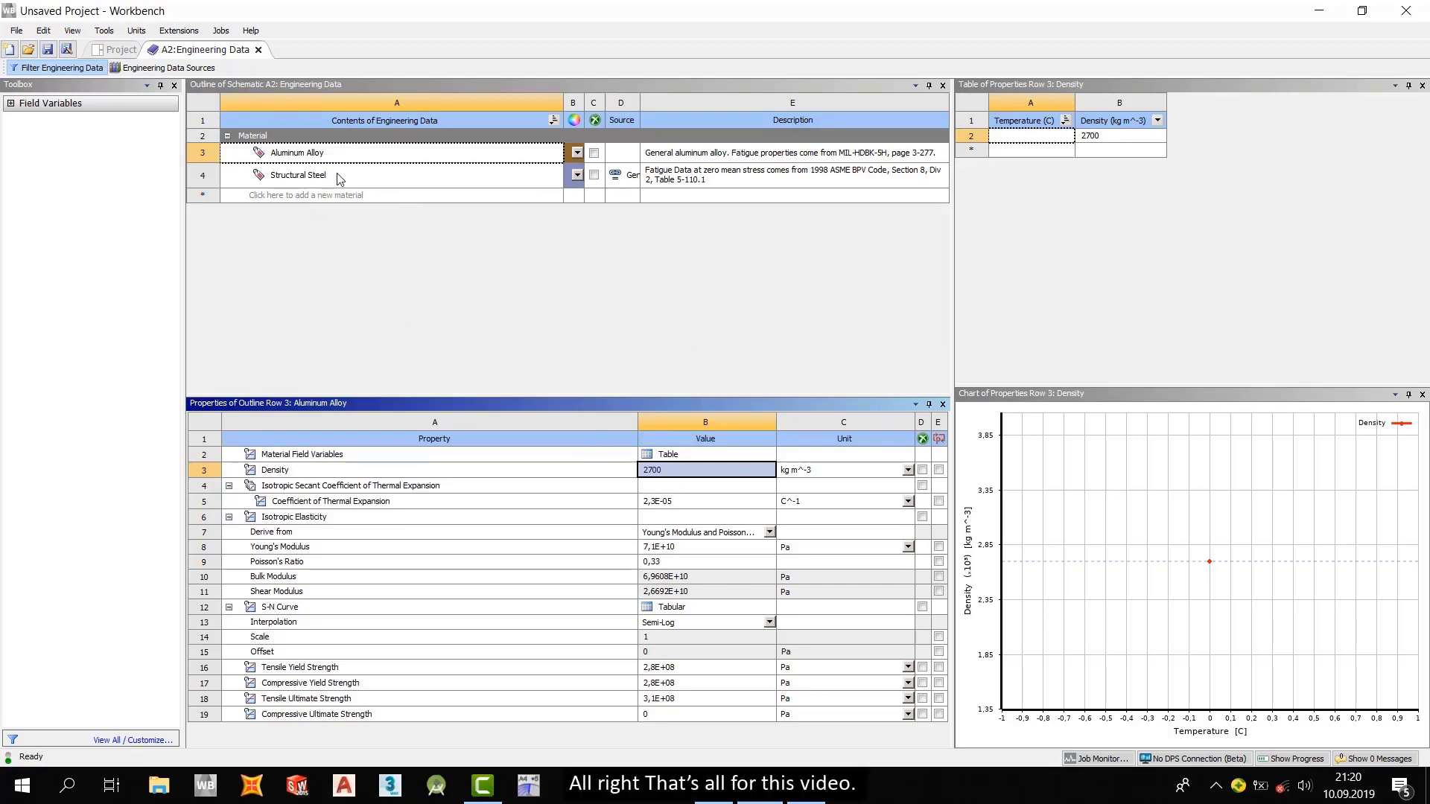
Step: Close the A2: Engineering Data tab and return to the project schematic
left_click(118, 49)
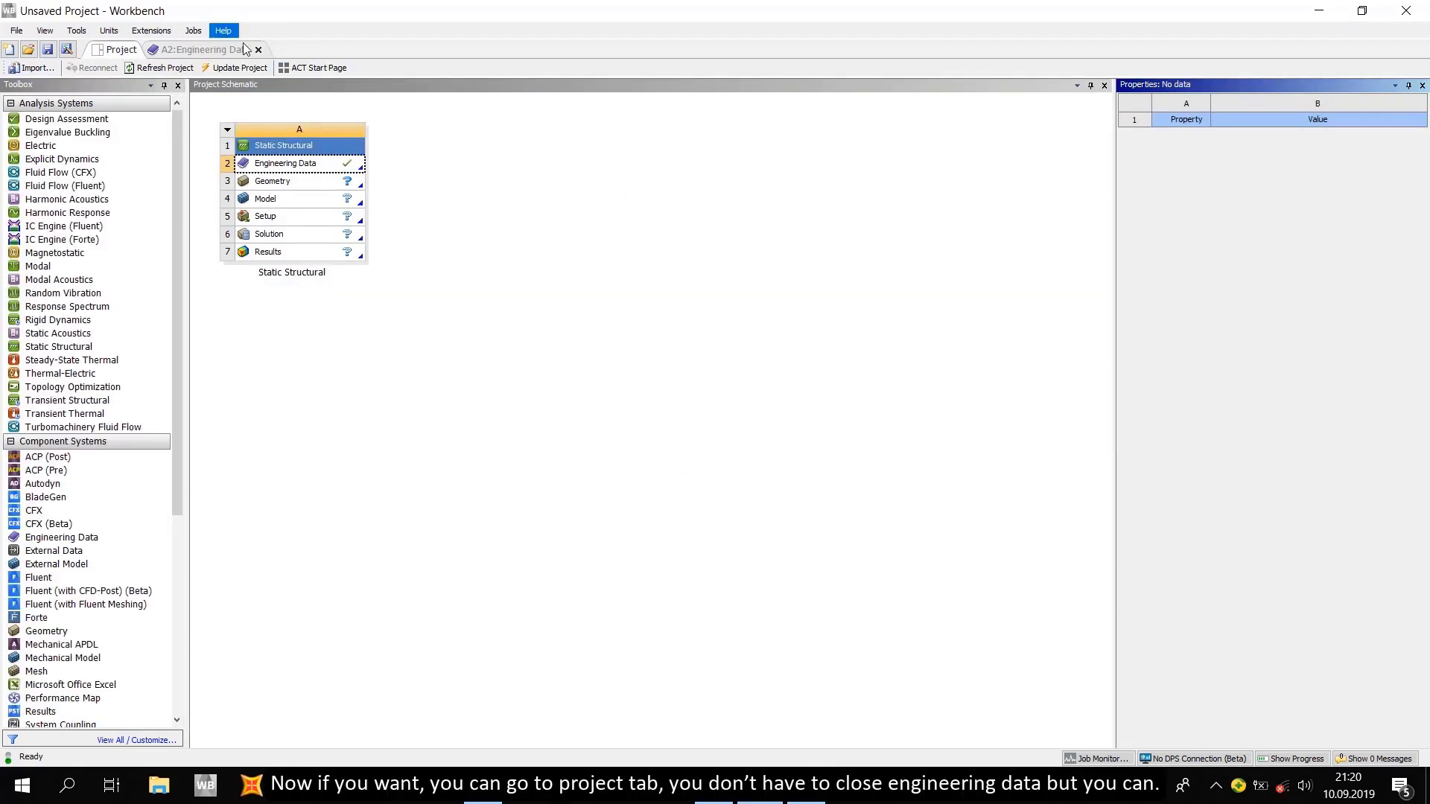
left_click(233, 51)
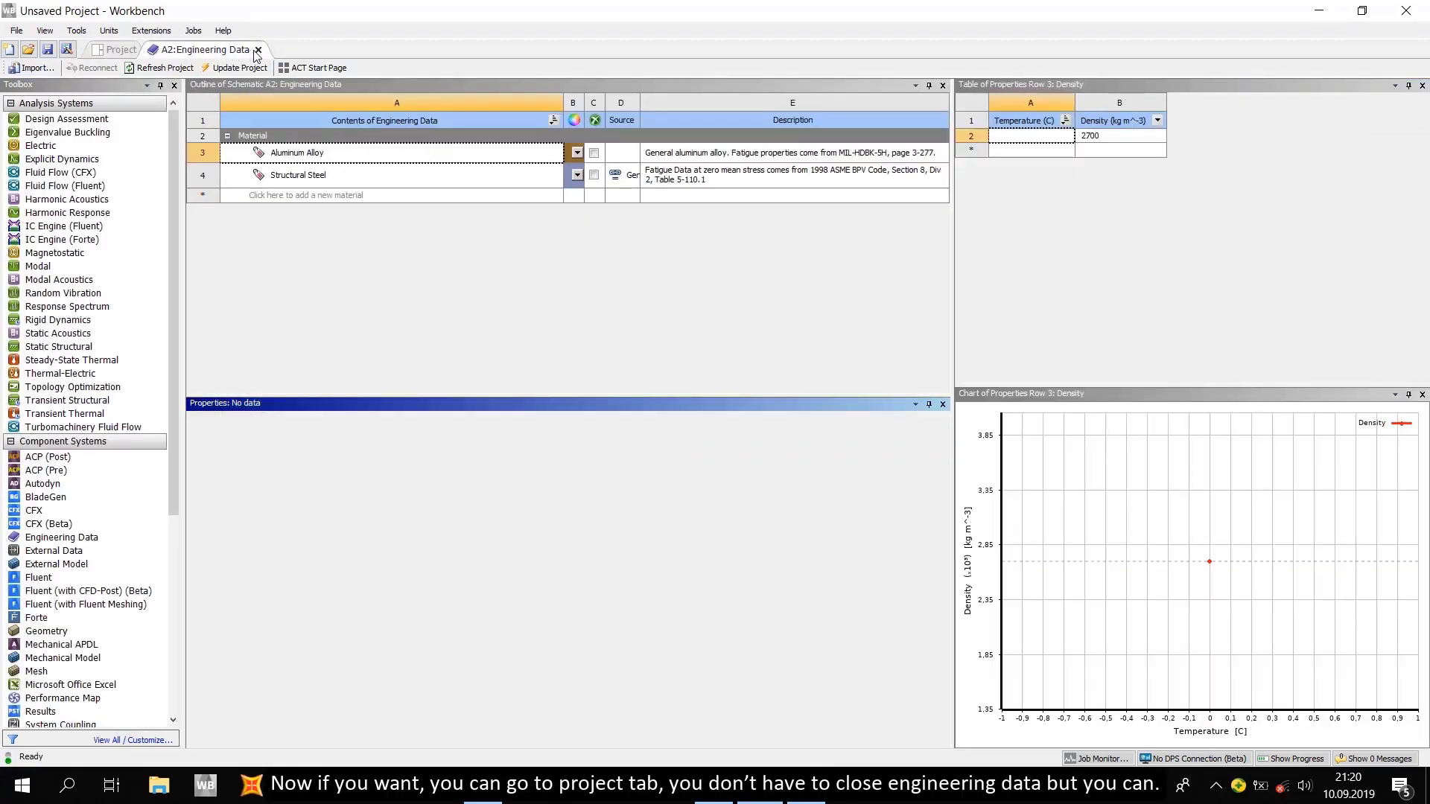
left_click(258, 50)
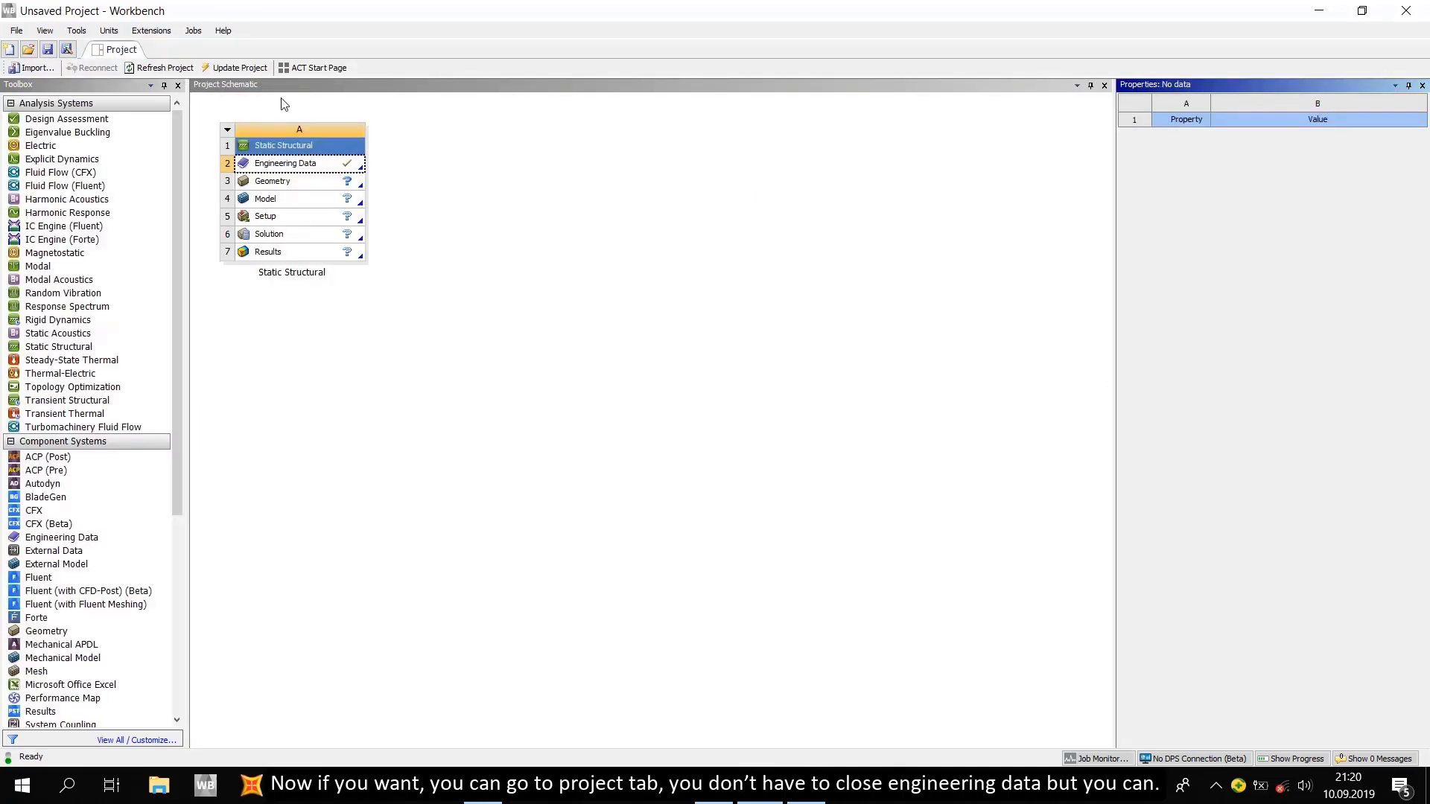
Step: Select the Engineering Data cell to confirm its properties show it up to date
left_click(276, 168)
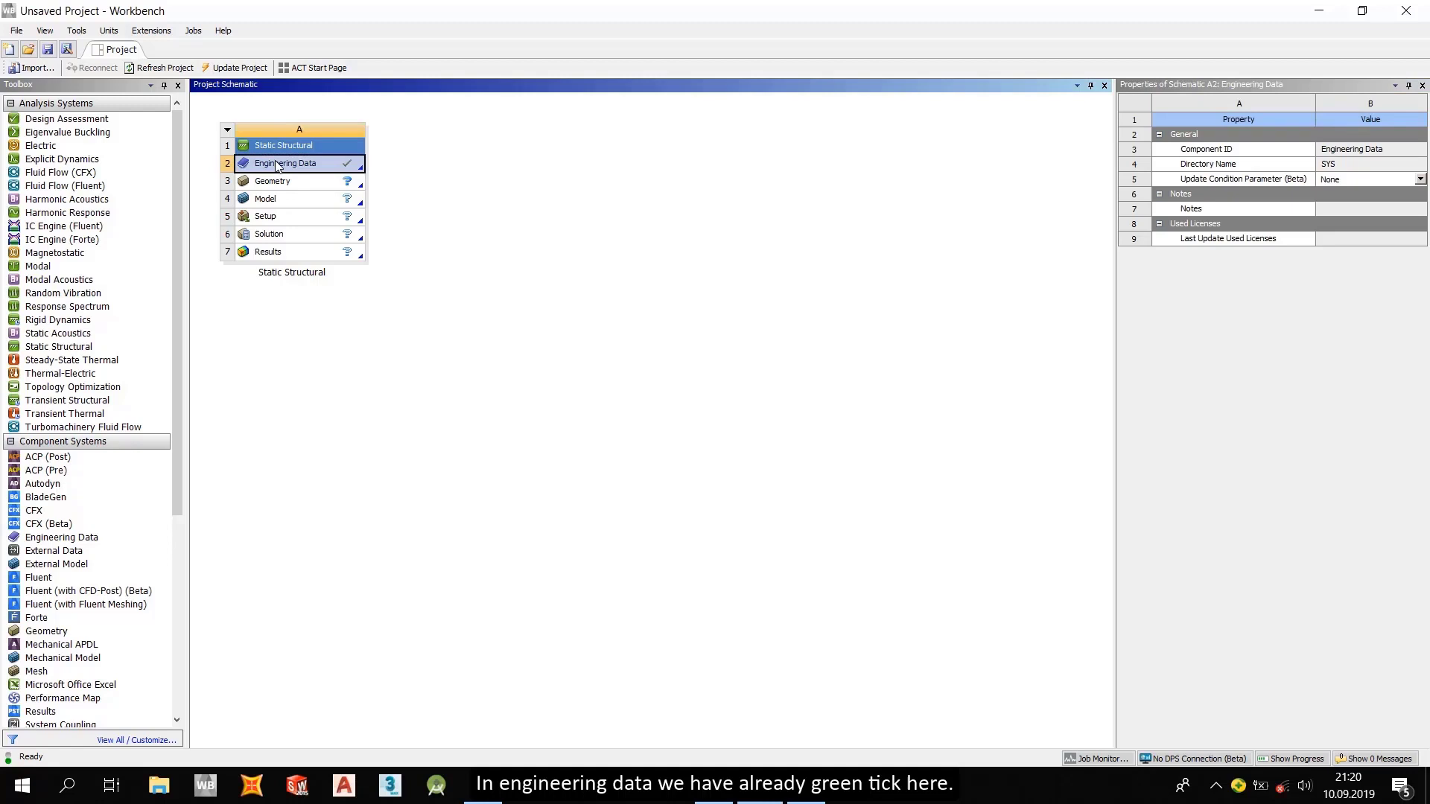
left_click(359, 187)
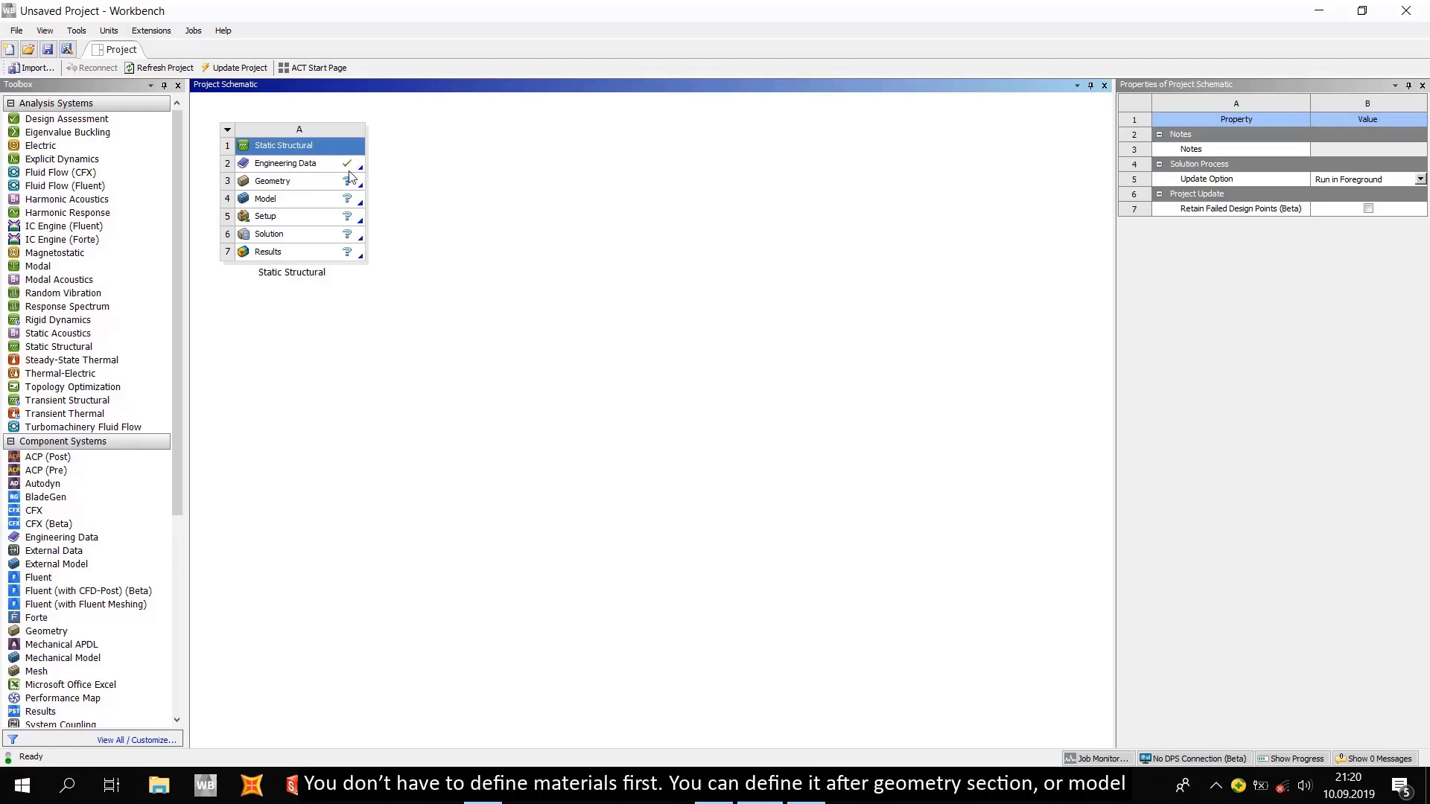
left_click(312, 166)
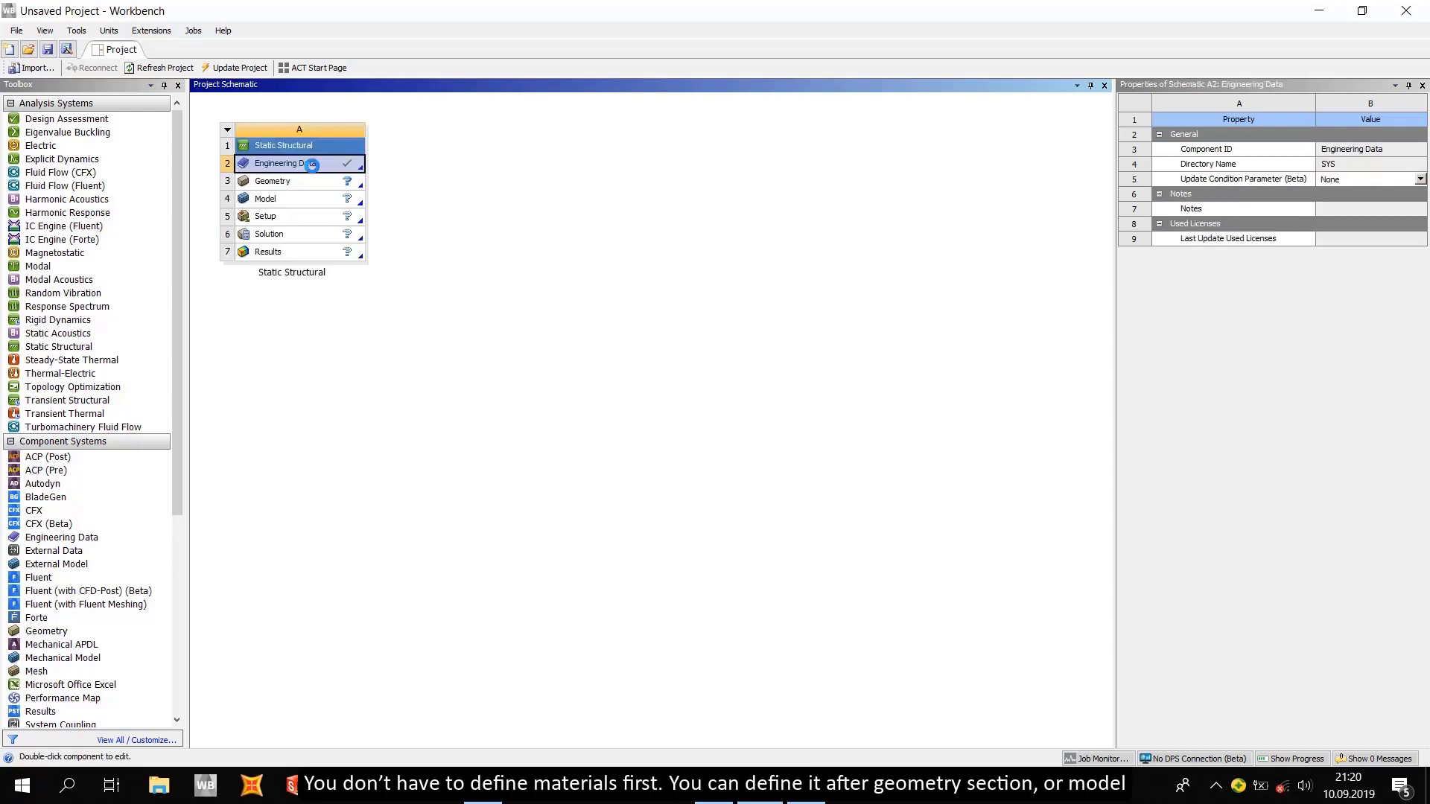